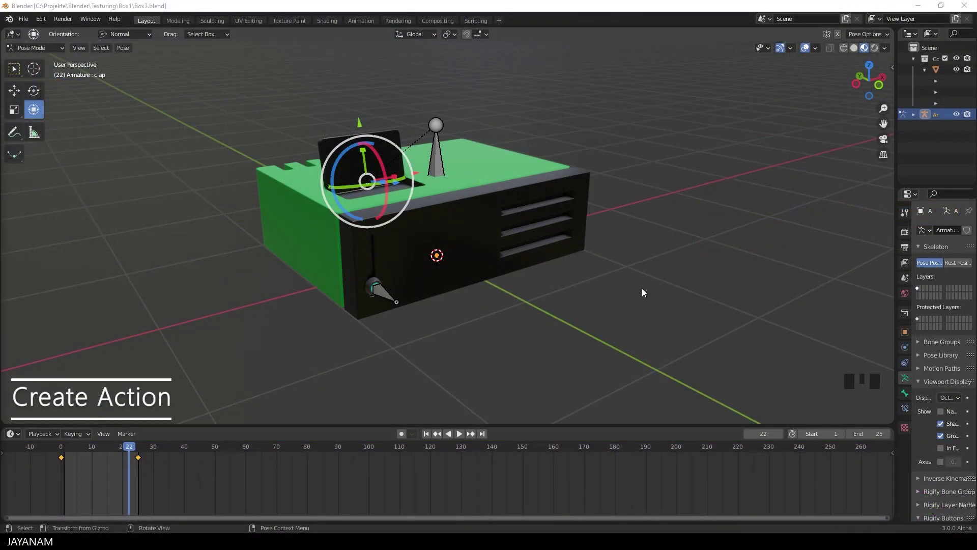
Play the existing lid animation and stop it at frame 0
mouse_move(537, 284)
middle_down()
mouse_move(582, 284)
mouse_move(538, 286)
mouse_move(533, 300)
middle_up()
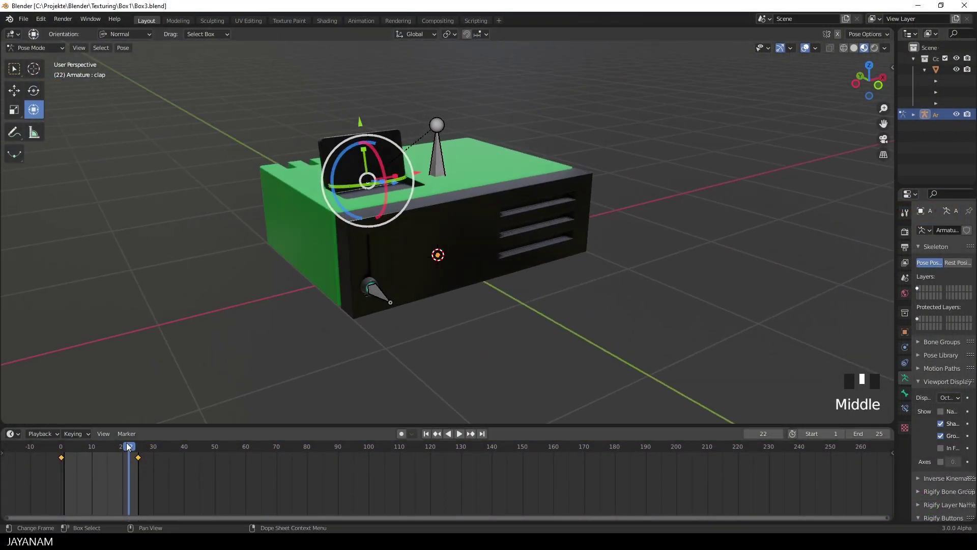
key(space)
click(59, 447)
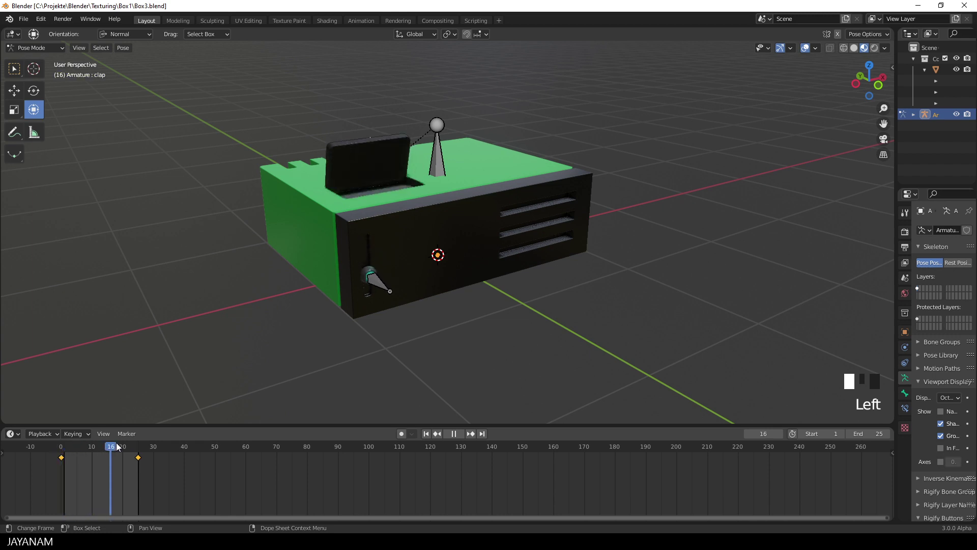
click(56, 445)
key(space)
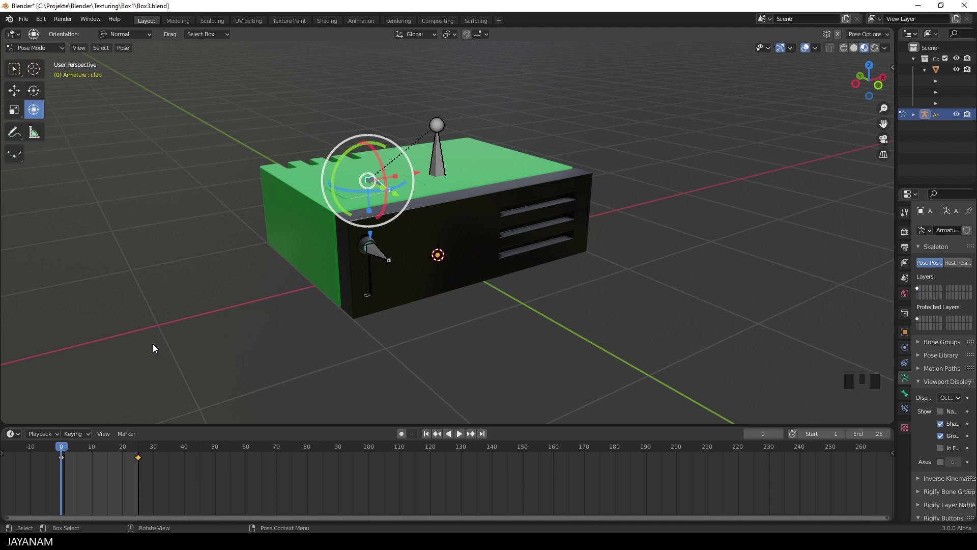
Delete the lid's two keyframes and save Box3.blend
click(153, 473)
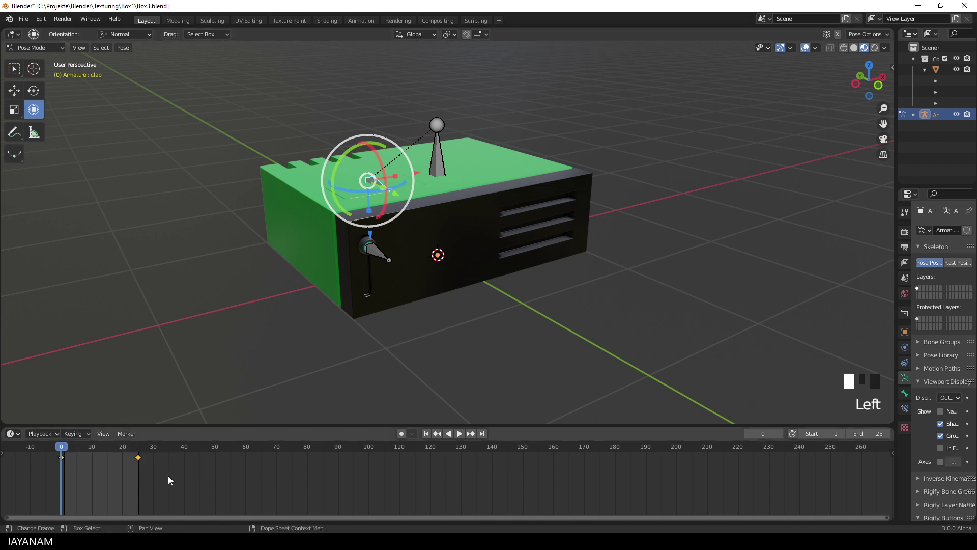
key(Delete)
key(ctrl+s)
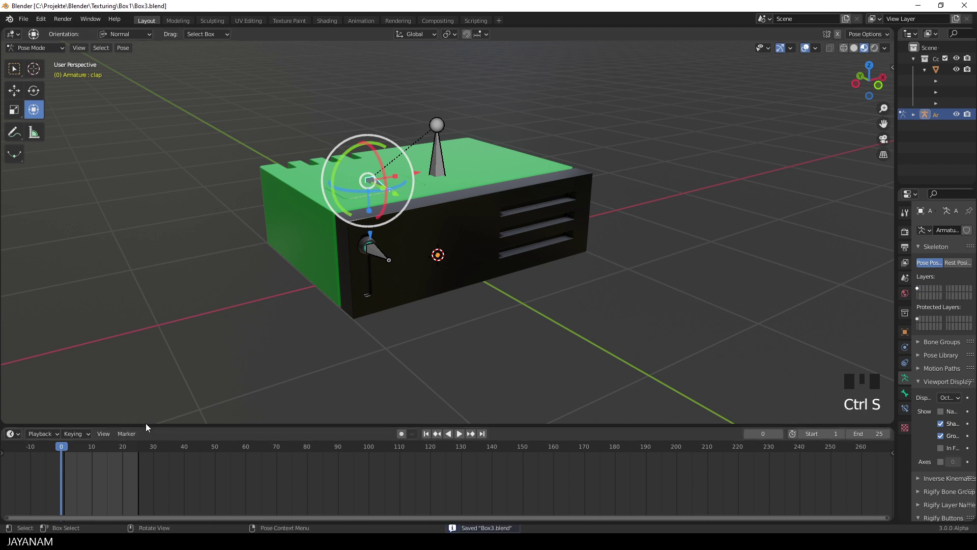
Split the 3D view and turn the lower area into a Dope Sheet
drag(146, 425, 148, 486)
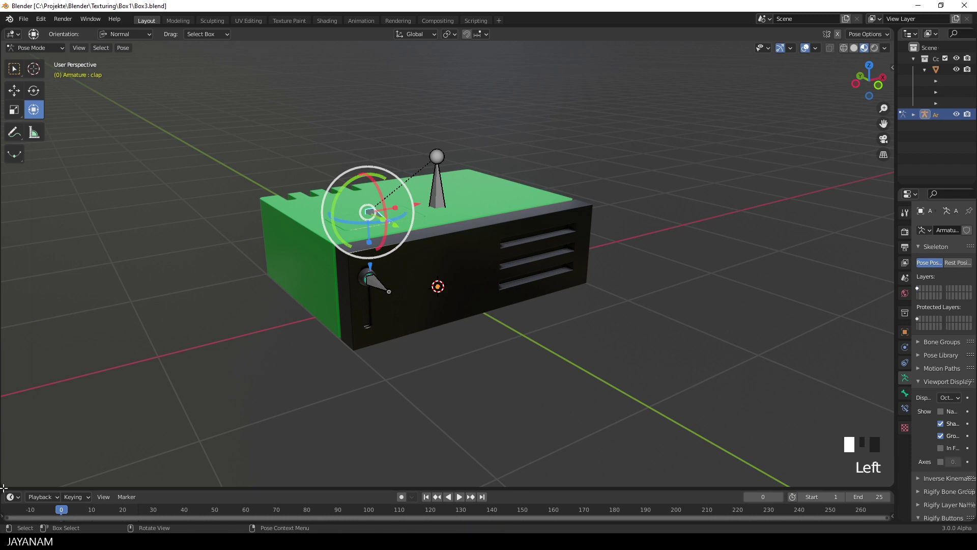
drag(4, 489, 16, 395)
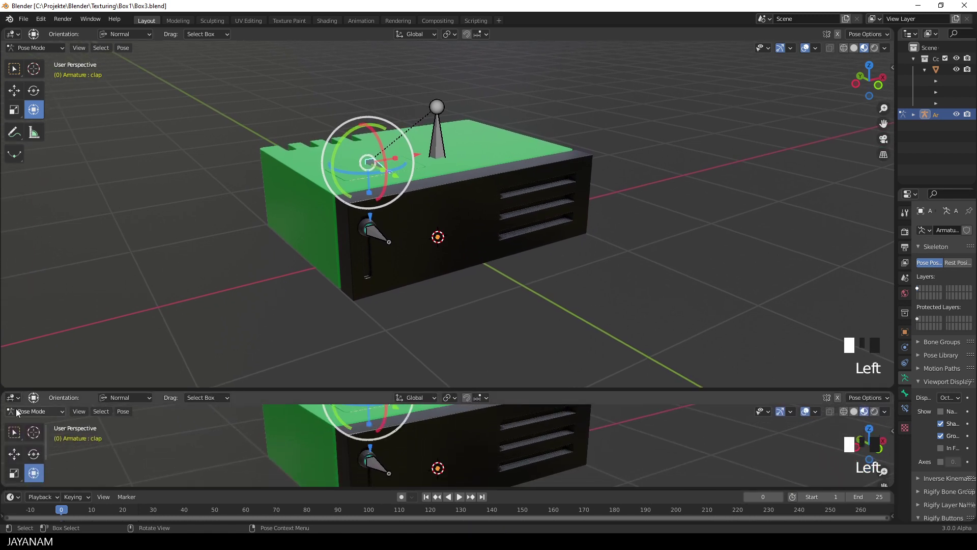
click(15, 399)
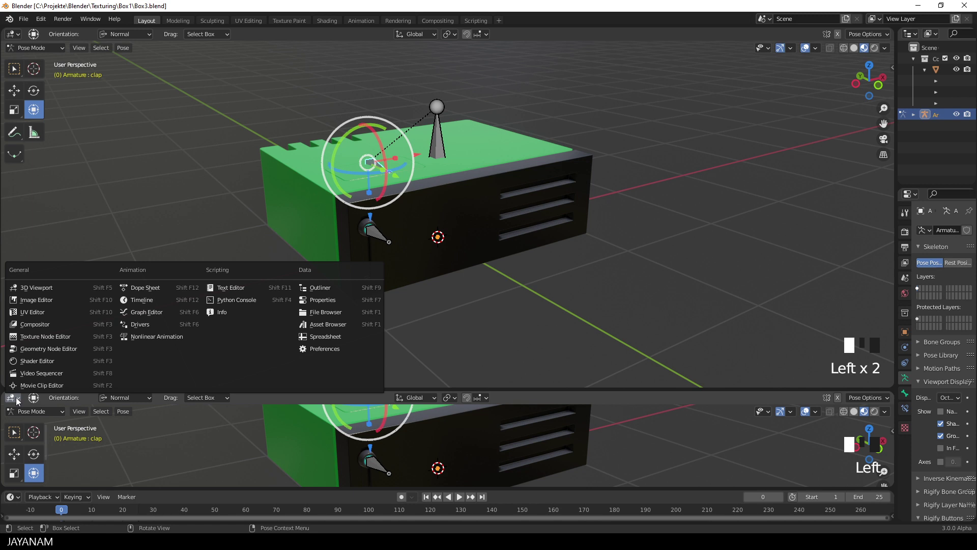
click(146, 288)
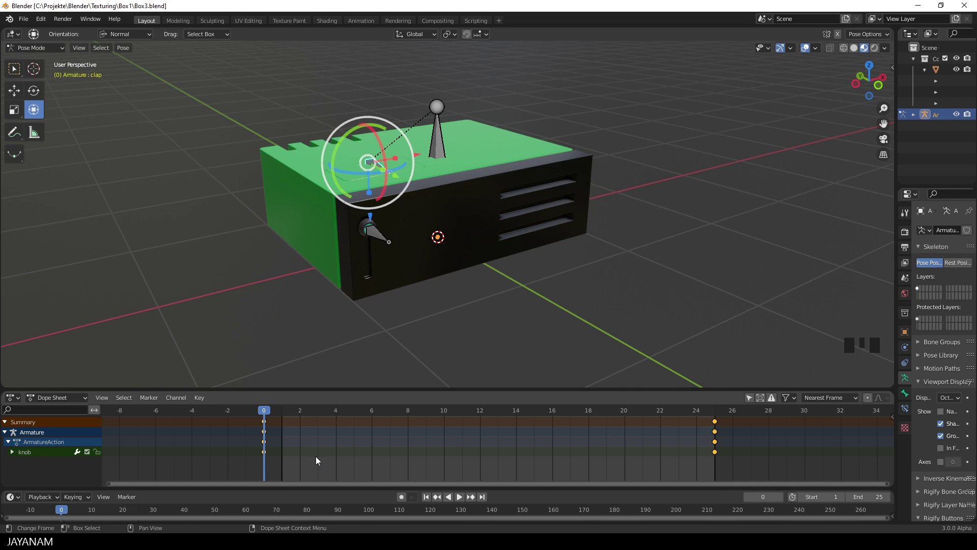
Delete every keyframe in the Dope Sheet and save Box3.blend
key(a)
key(Delete)
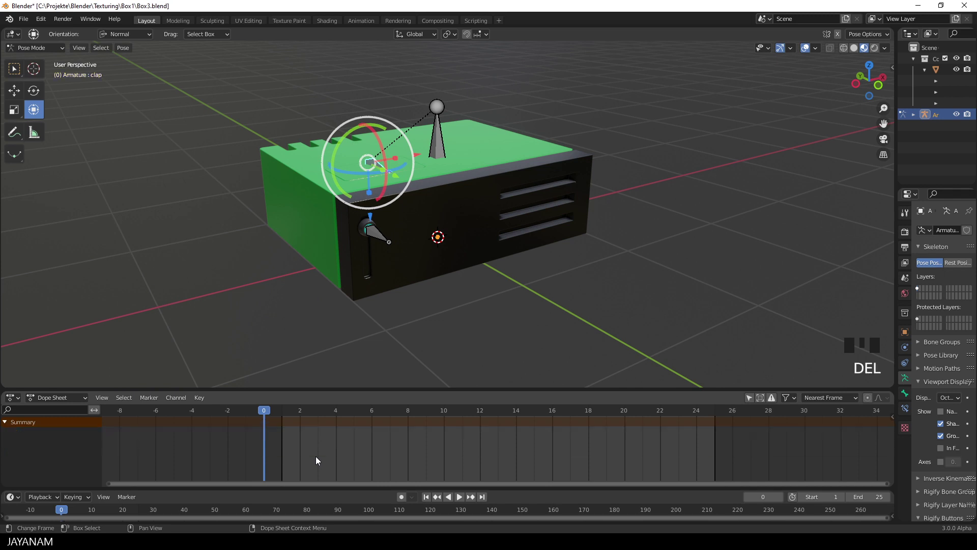
key(ctrl+s)
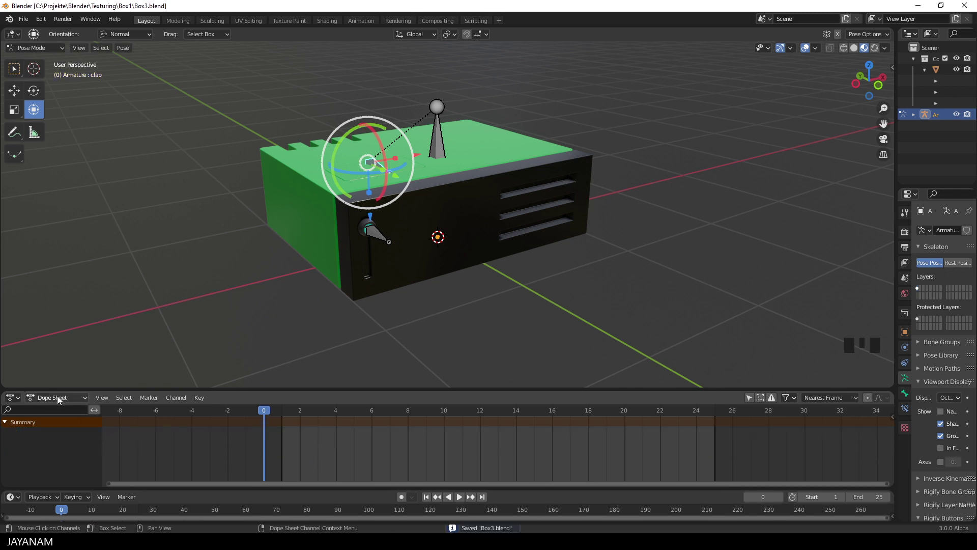
Switch the Dope Sheet to Action Editor and create a new action named OpenClose
click(57, 396)
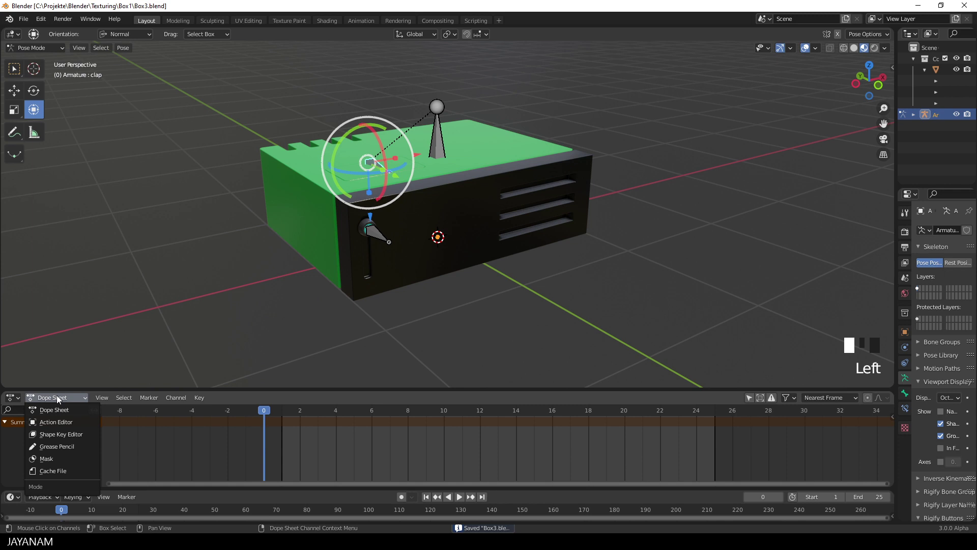
click(62, 421)
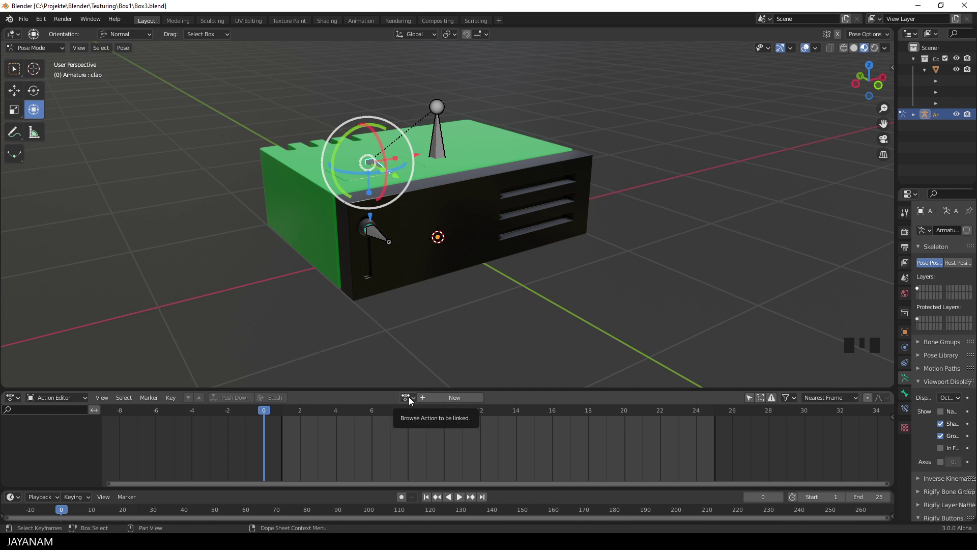
click(450, 399)
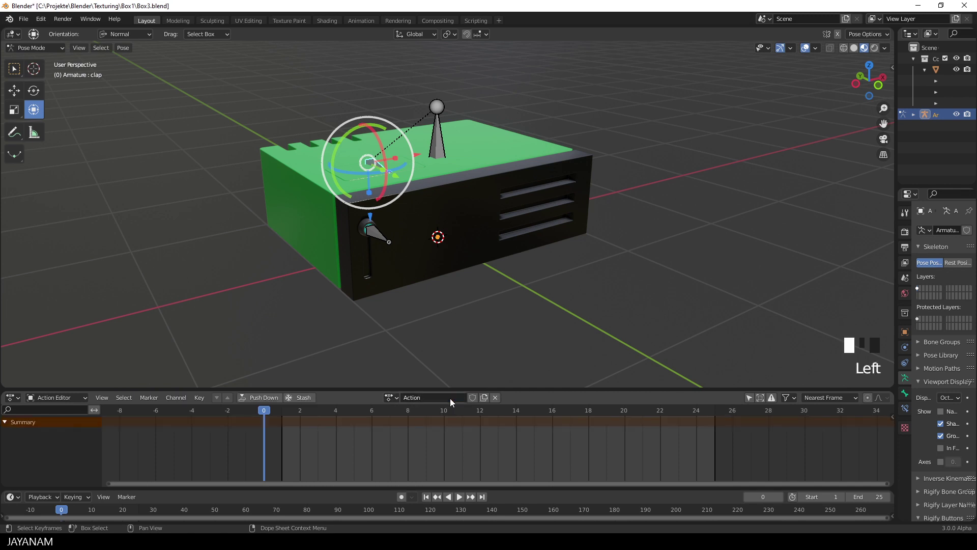
click(424, 397)
text(OpenClose)
key(Return)
Toggle the armature to Object Mode and back to Pose Mode, enable Auto Keying, select the knob bone
click(440, 144)
click(377, 164)
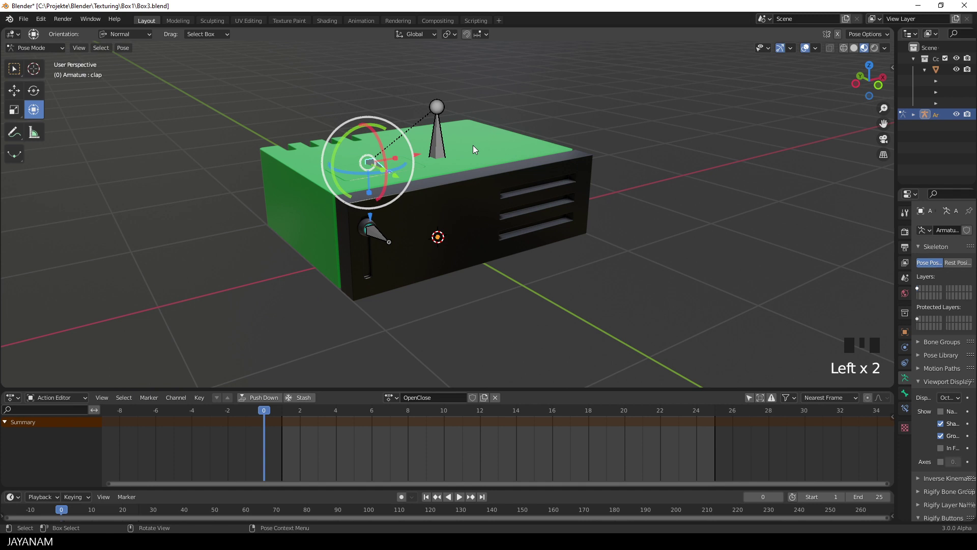
click(44, 48)
click(44, 59)
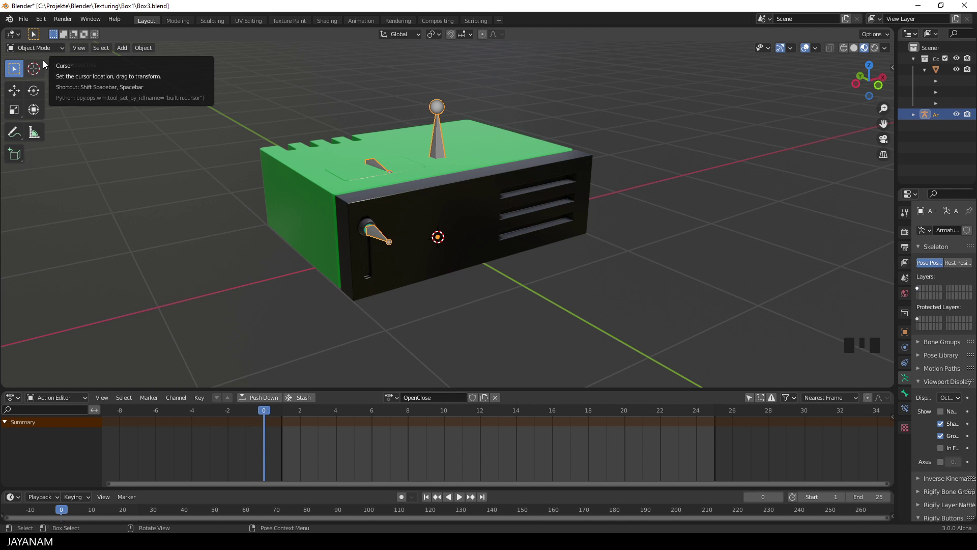
click(44, 47)
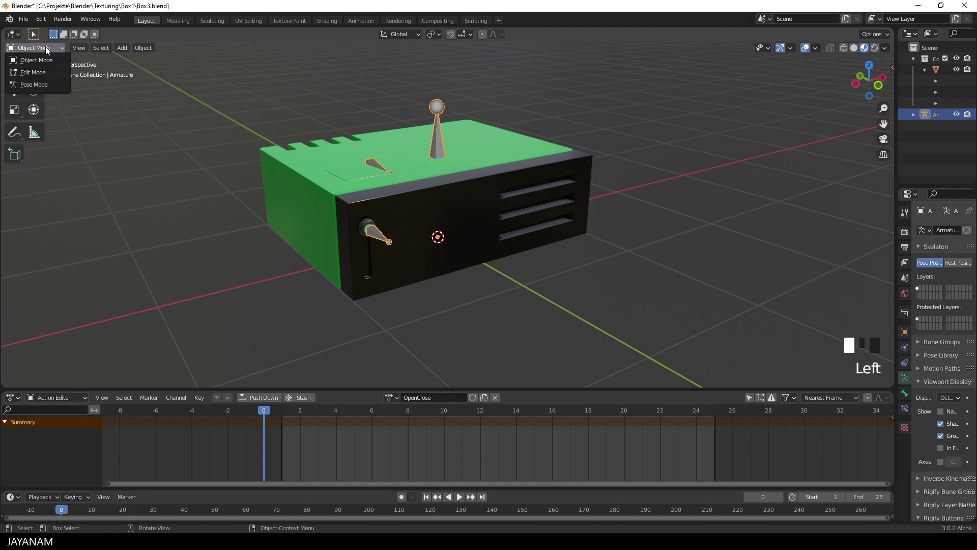
click(43, 84)
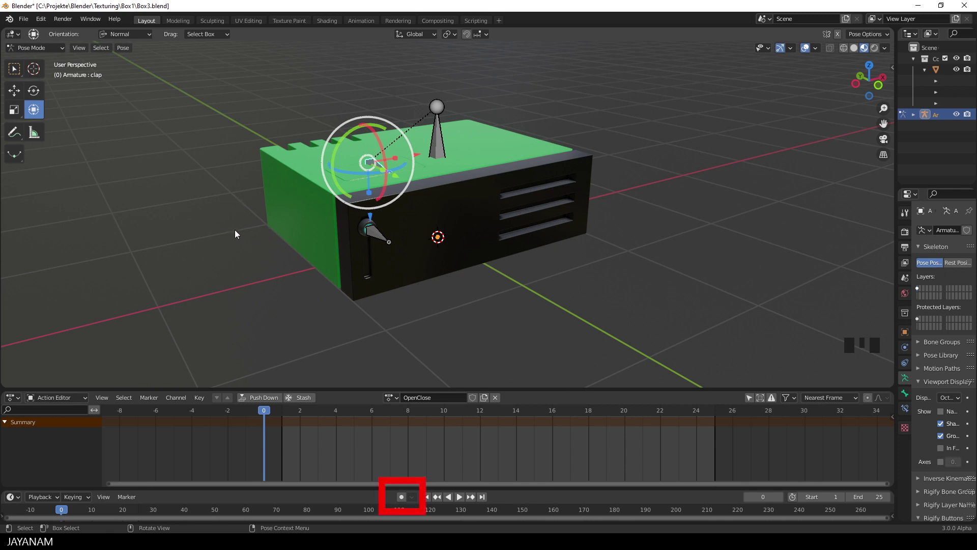
click(401, 496)
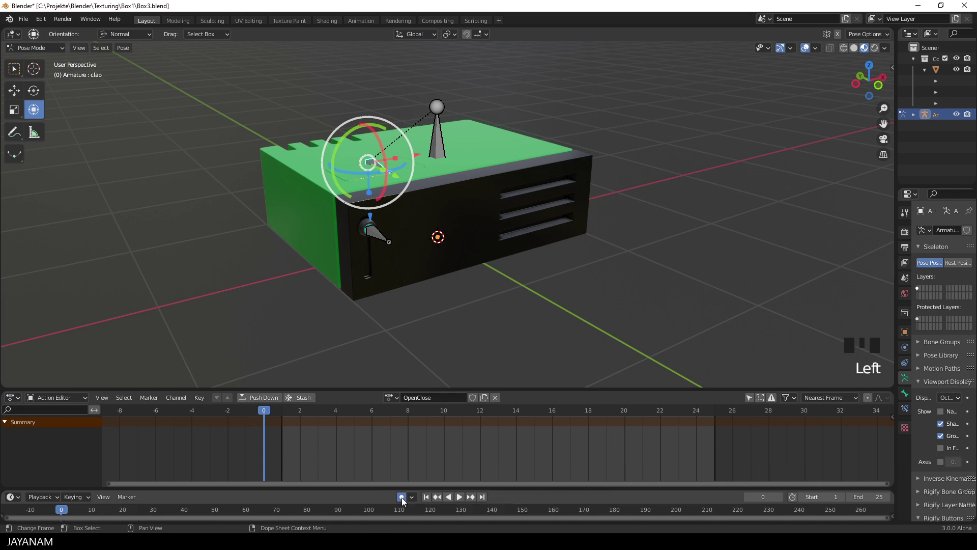
click(376, 231)
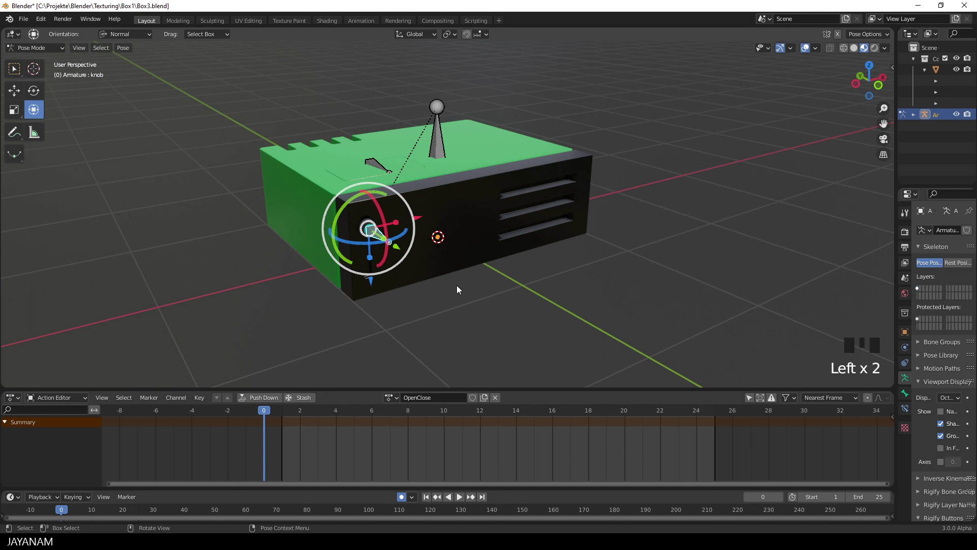
Key the knob bone at frame 0, then push it down into the box at frame 25
key(g)
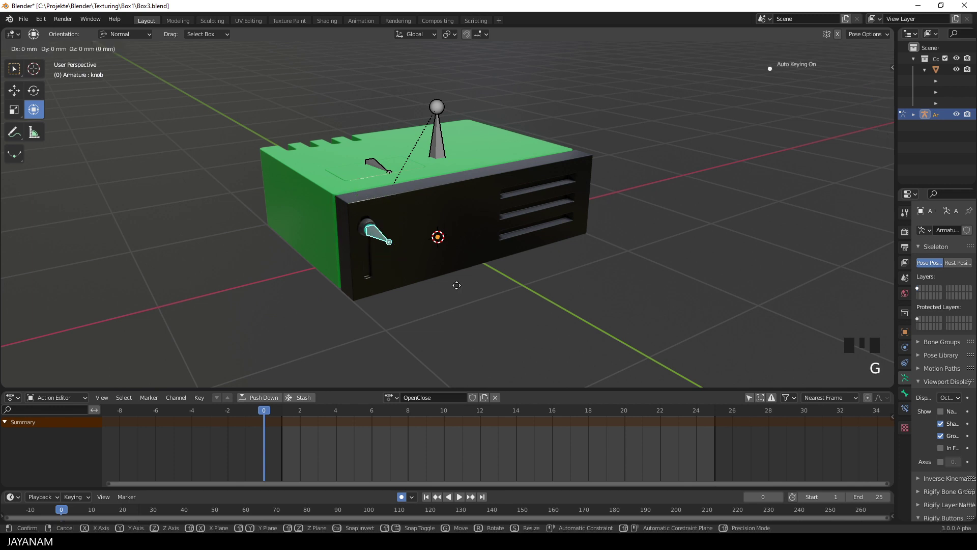
click(456, 285)
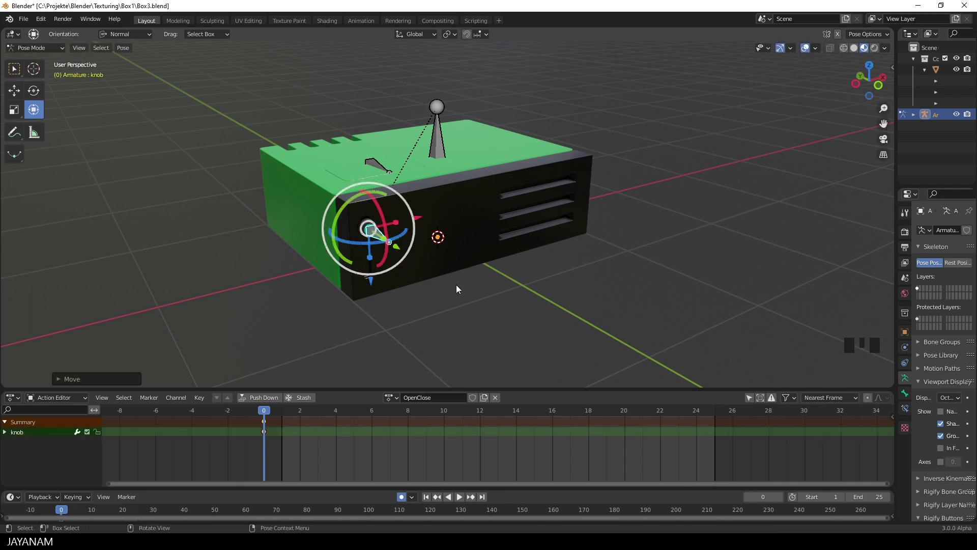
middle_drag(420, 297, 444, 285)
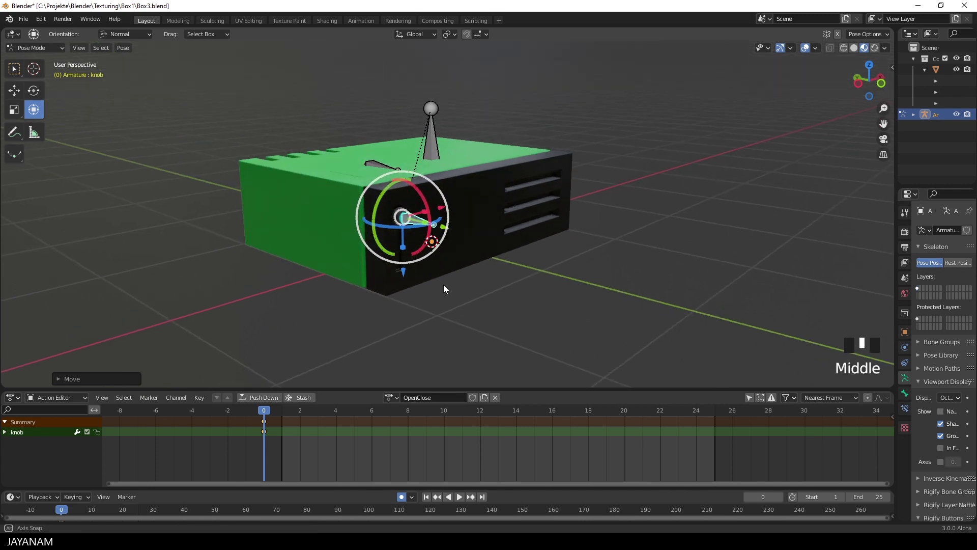
drag(267, 416, 710, 433)
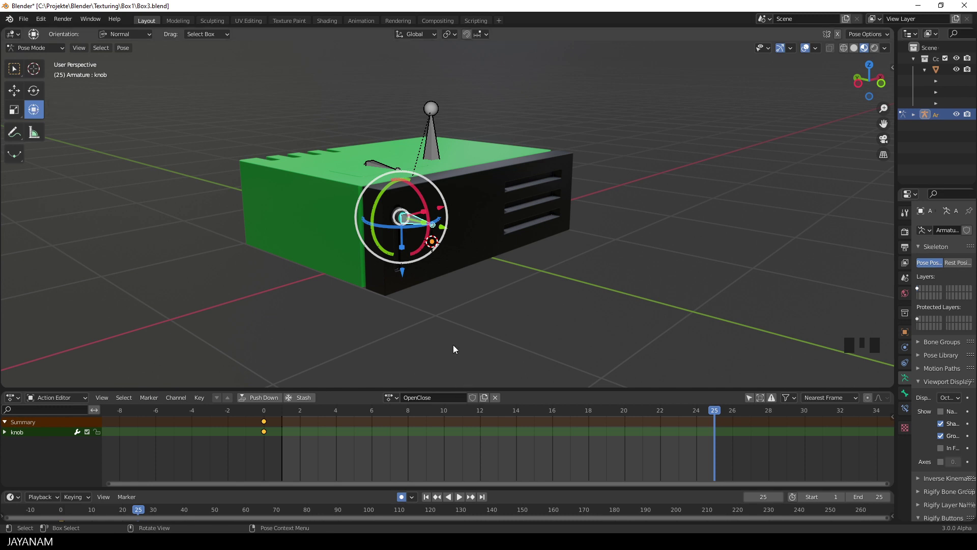
drag(403, 274, 408, 323)
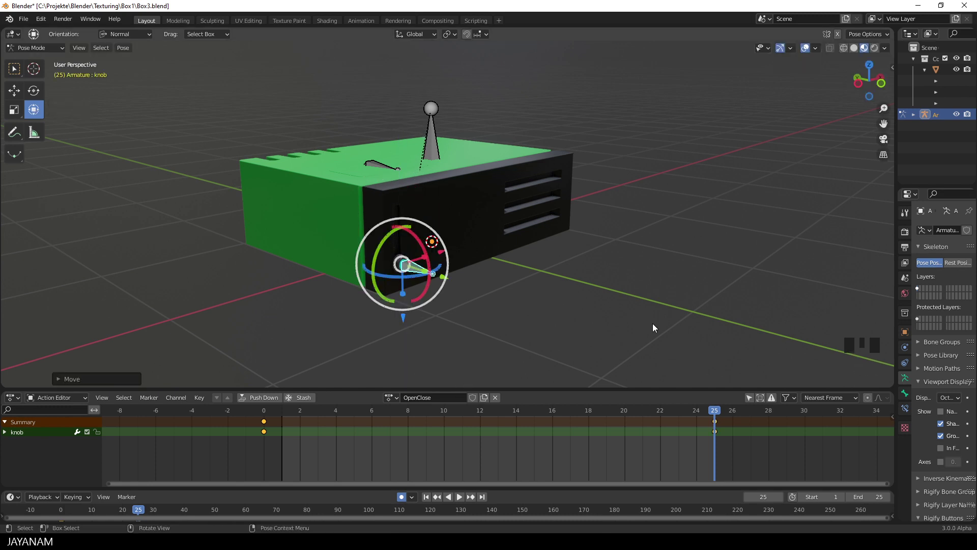
drag(719, 411, 263, 405)
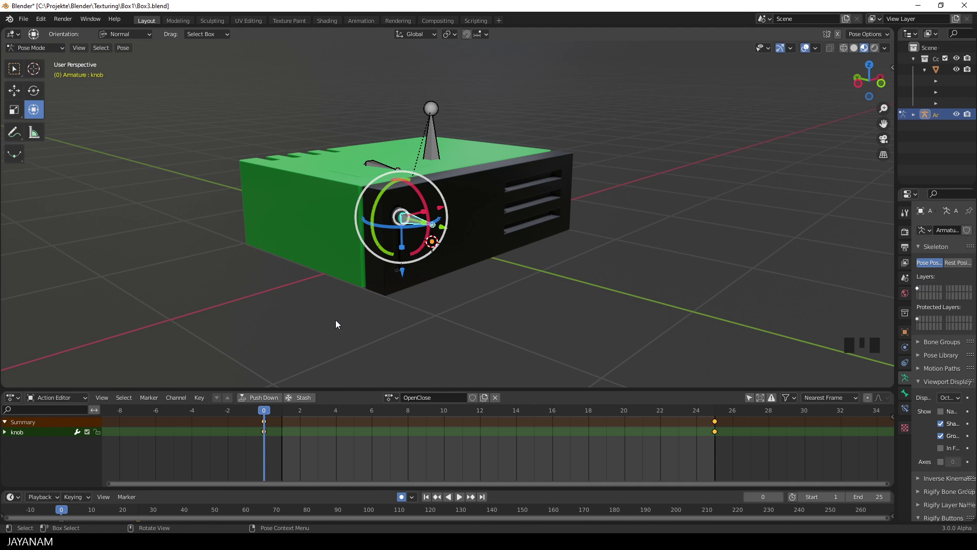
Select the clap bone and key its closed rotation at frame 0
click(375, 163)
middle_drag(475, 261, 525, 282)
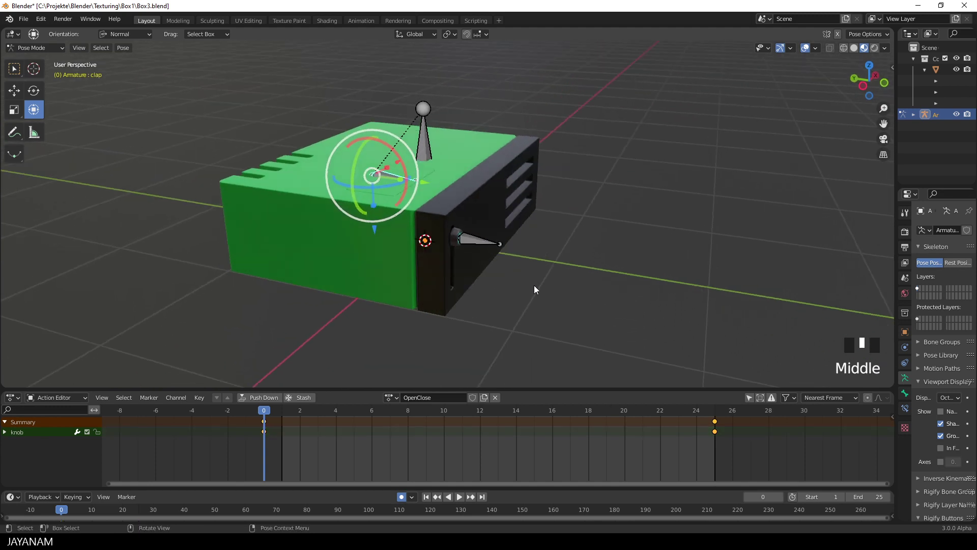
key(r)
click(534, 285)
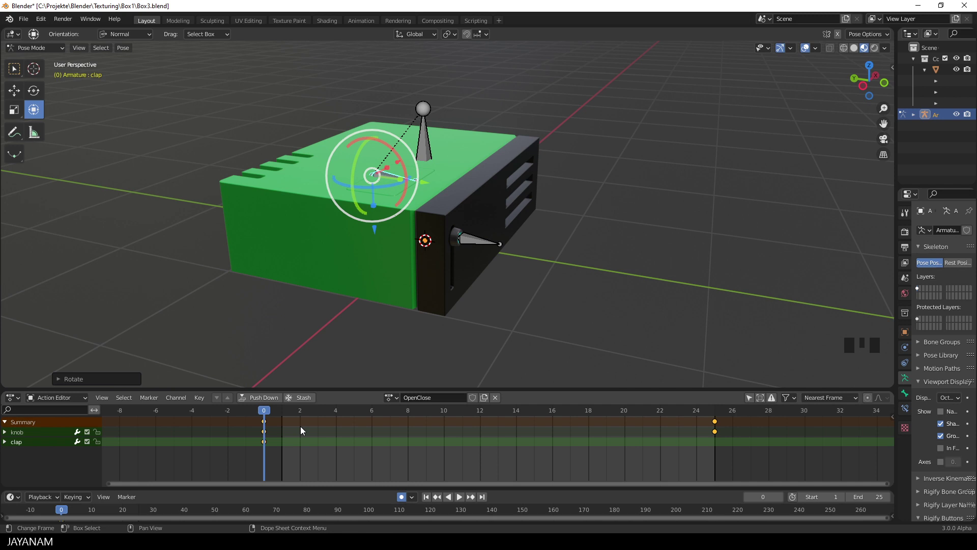
Rotate the lid open at frame 25, then turn off Auto Keying and preview the motion
key(space)
drag(374, 413, 718, 419)
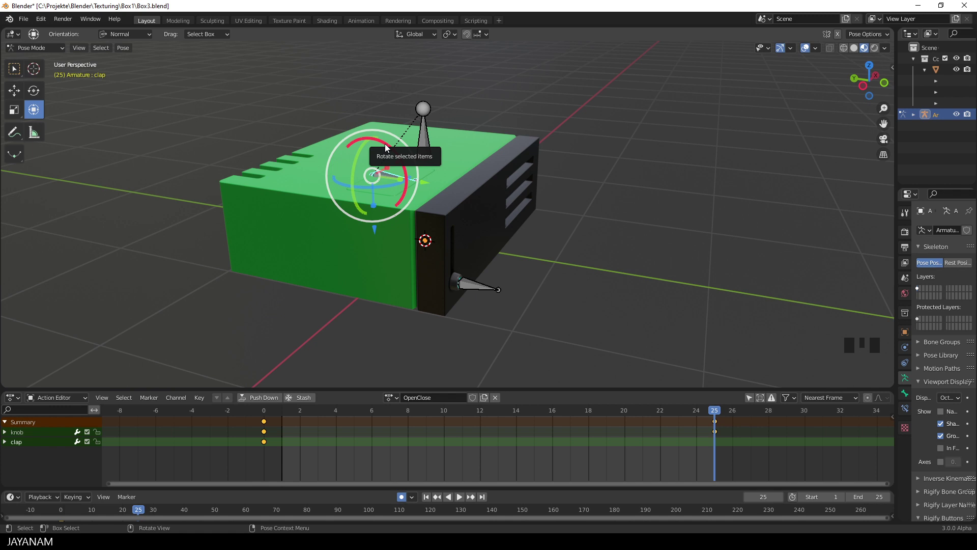
drag(385, 147, 132, 189)
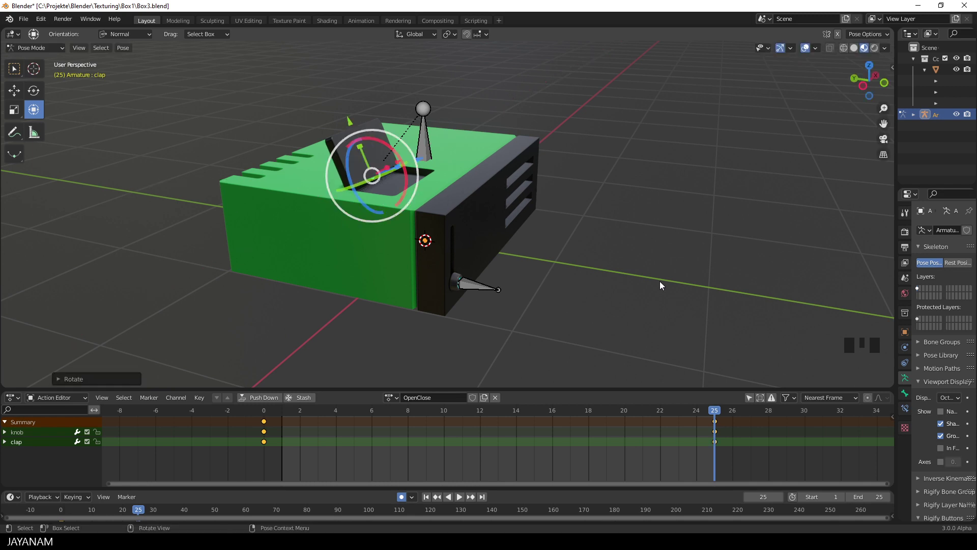
middle_drag(655, 278, 626, 279)
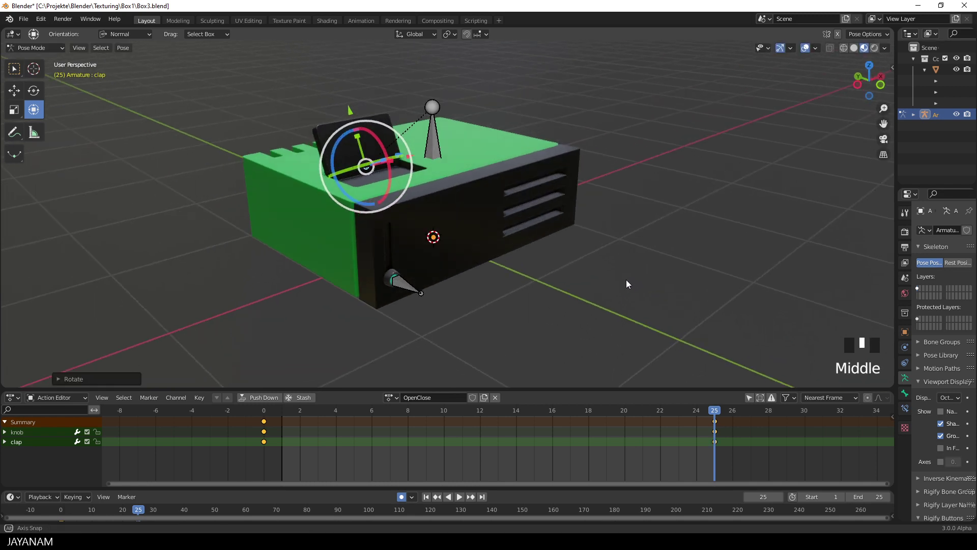
click(403, 496)
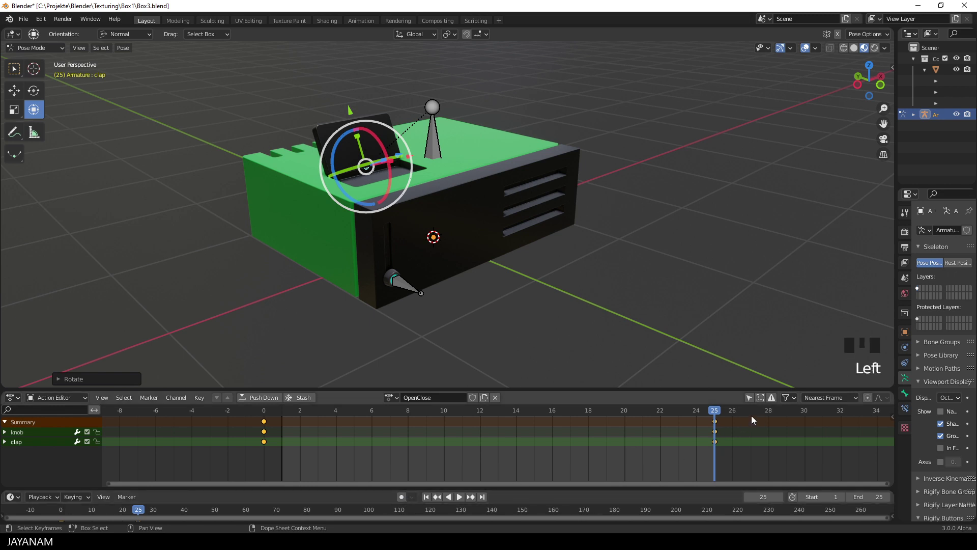
drag(714, 411, 623, 400)
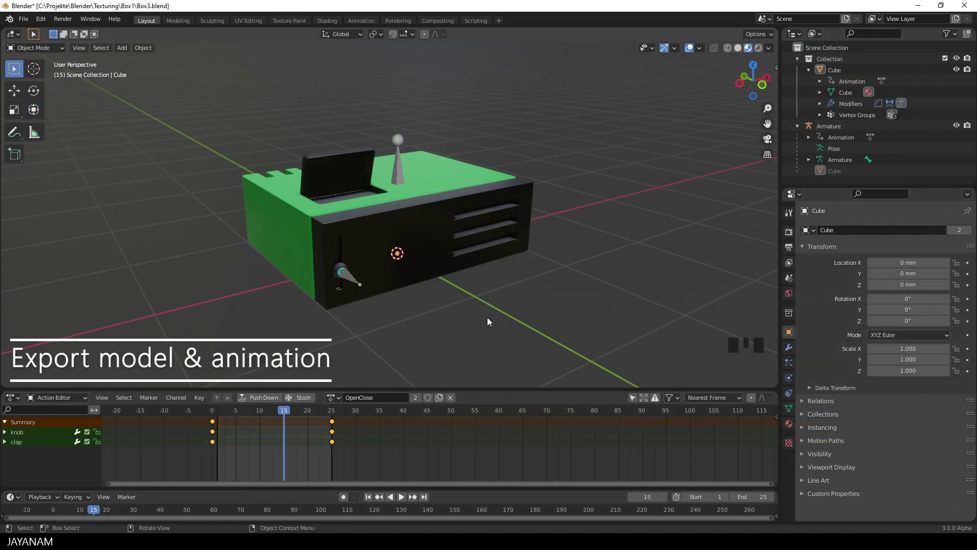
Select the armature and cube and start an FBX export
click(398, 170)
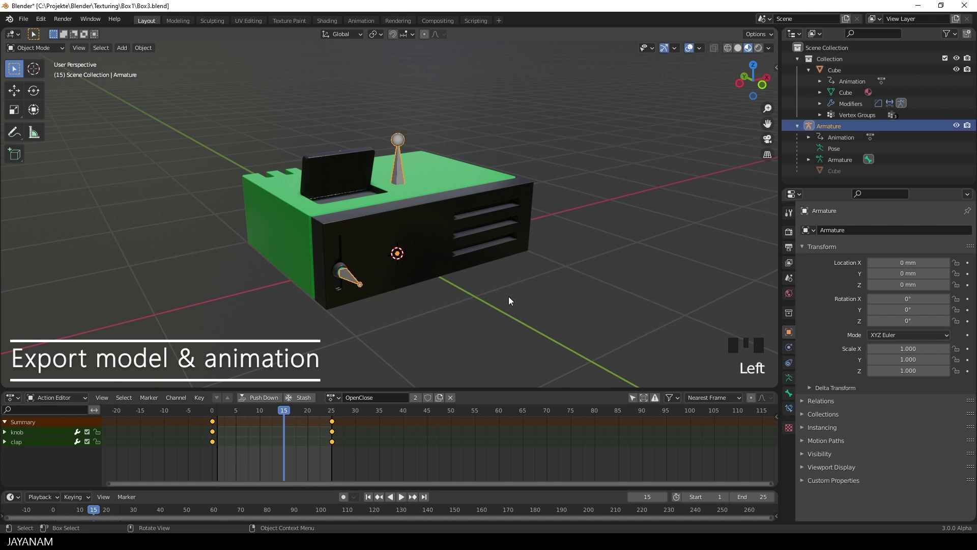
shift+click(420, 222)
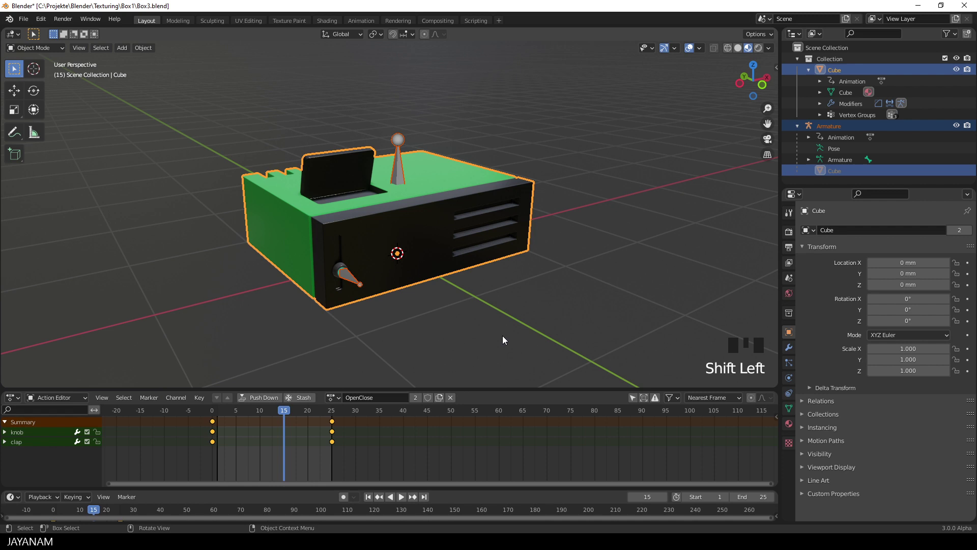
click(25, 18)
mouse_move(53, 183)
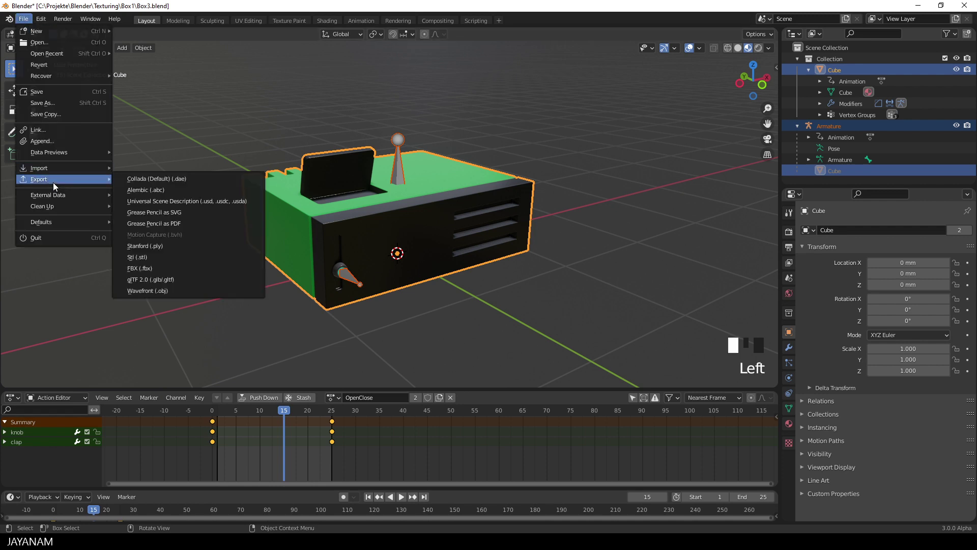
click(155, 268)
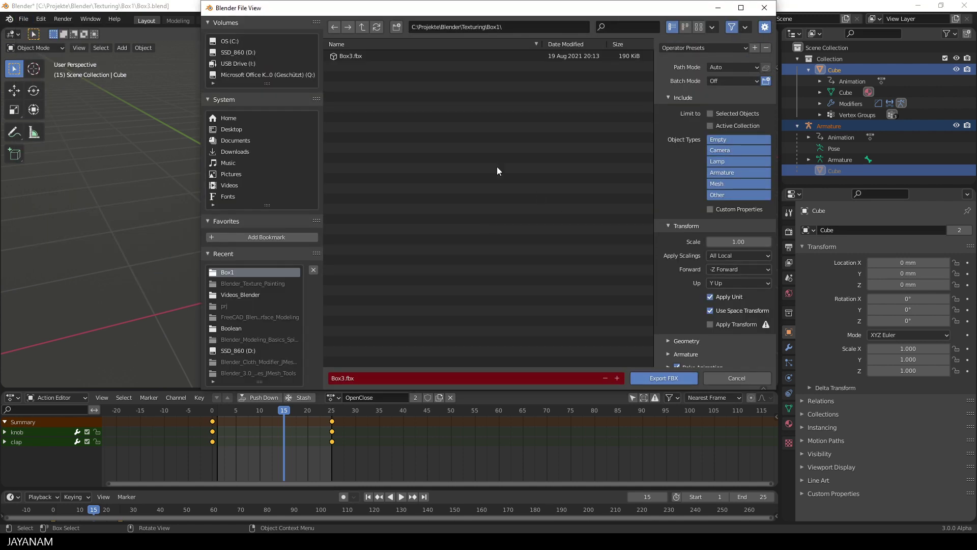
Export Box3.fbx with only Armature and Mesh object types and Apply Transform enabled
click(349, 56)
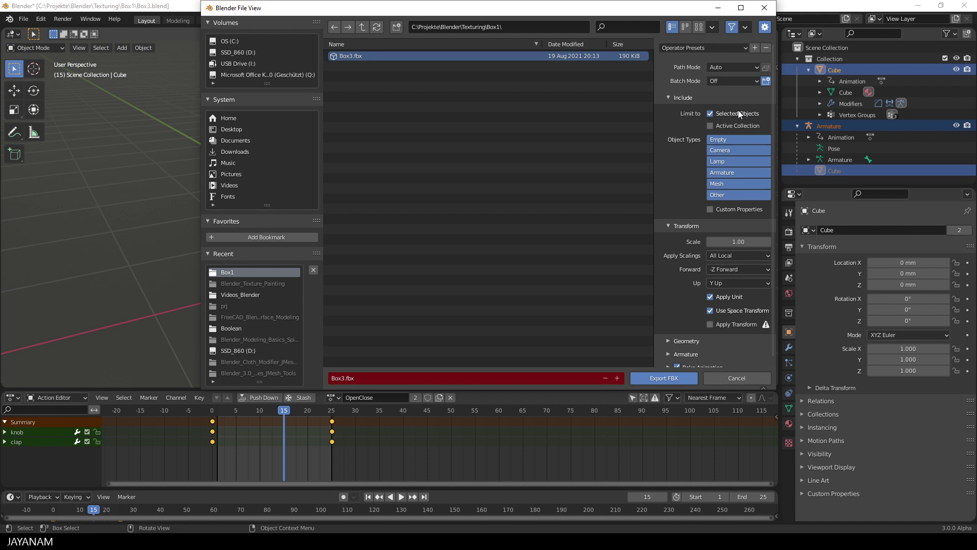
click(730, 172)
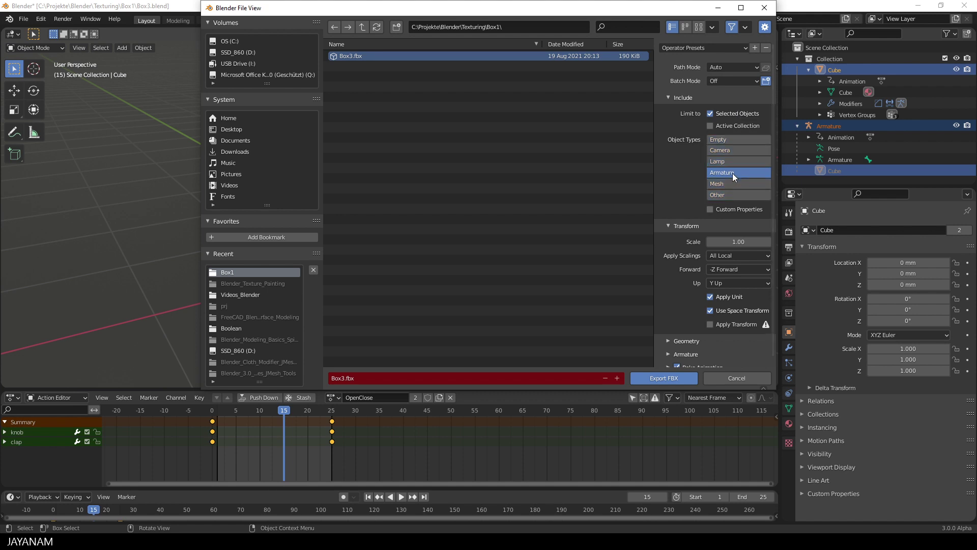
shift+click(725, 182)
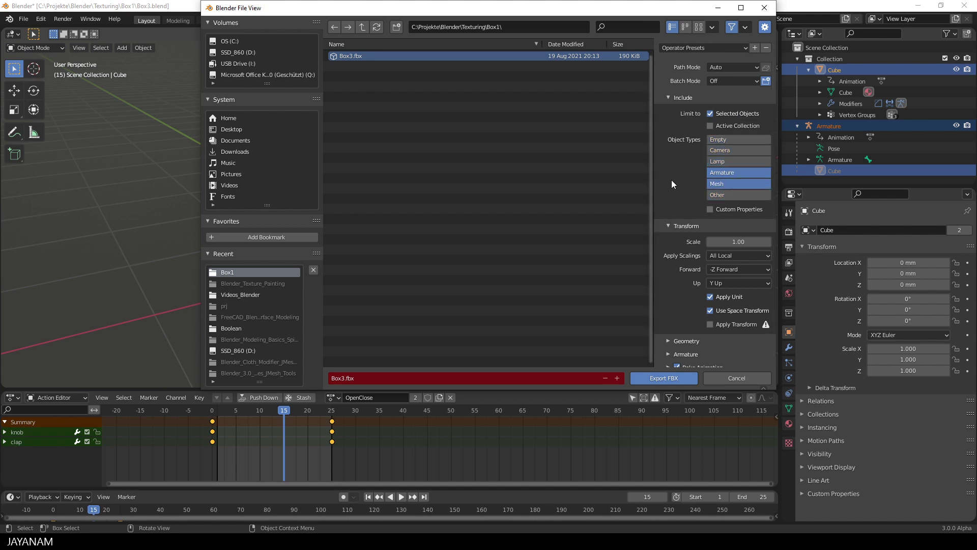
click(710, 325)
click(671, 378)
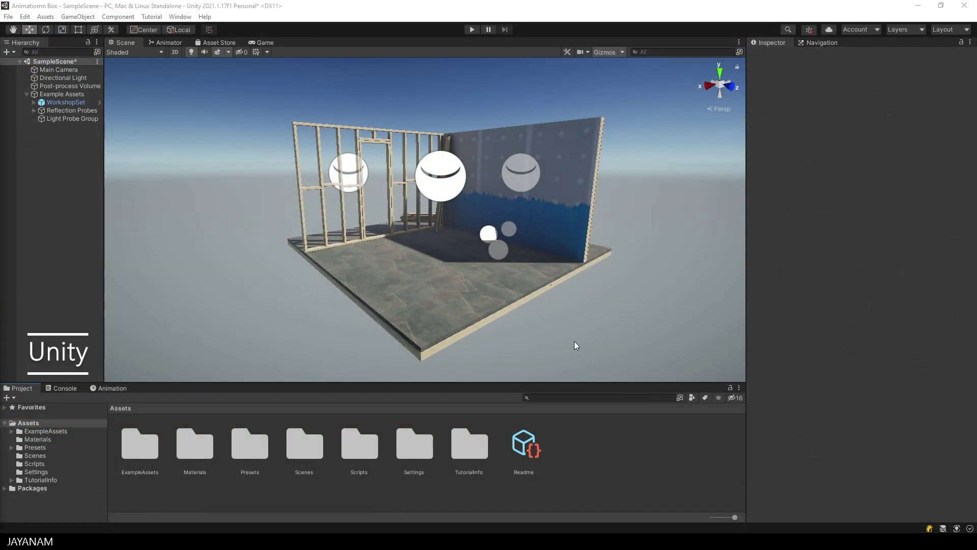
Select WorkshopSet in Unity and switch to the Box1 folder in File Explorer
click(555, 214)
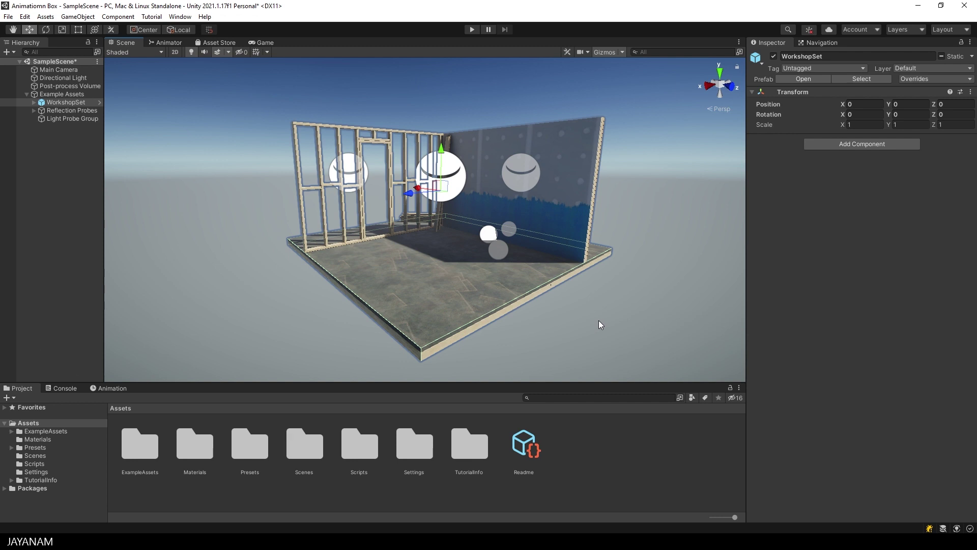
key(alt+Tab)
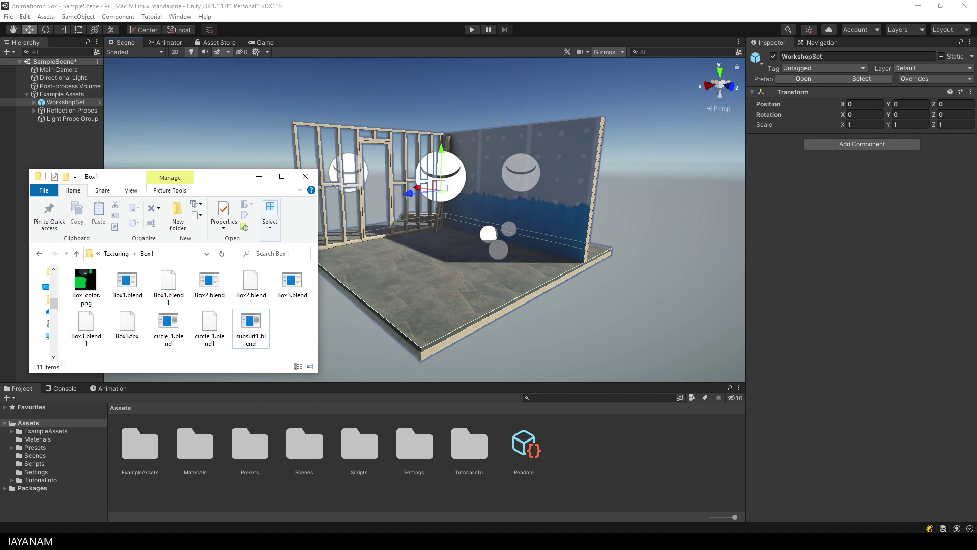
Import Box_color.png and Box3.fbx into Unity's Assets, then close File Explorer
click(86, 281)
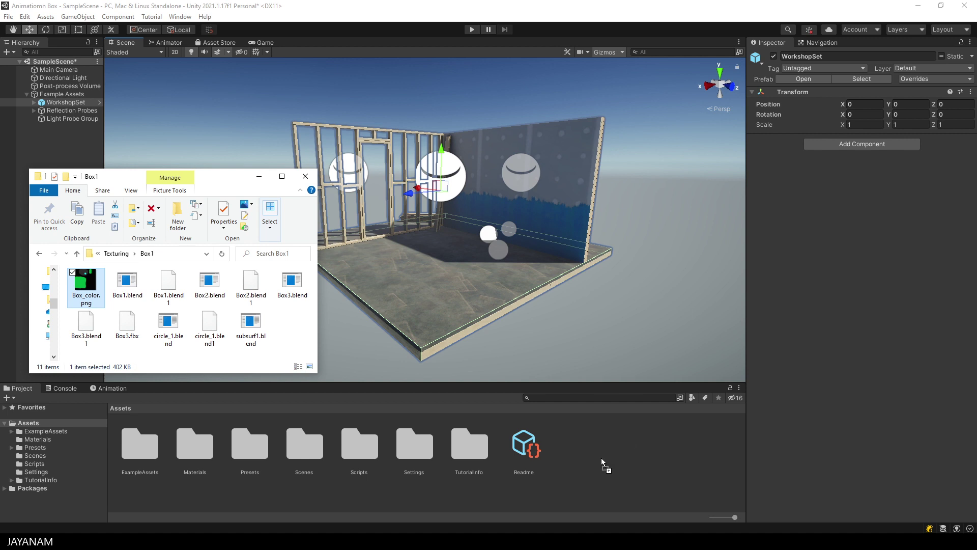
drag(601, 459, 611, 459)
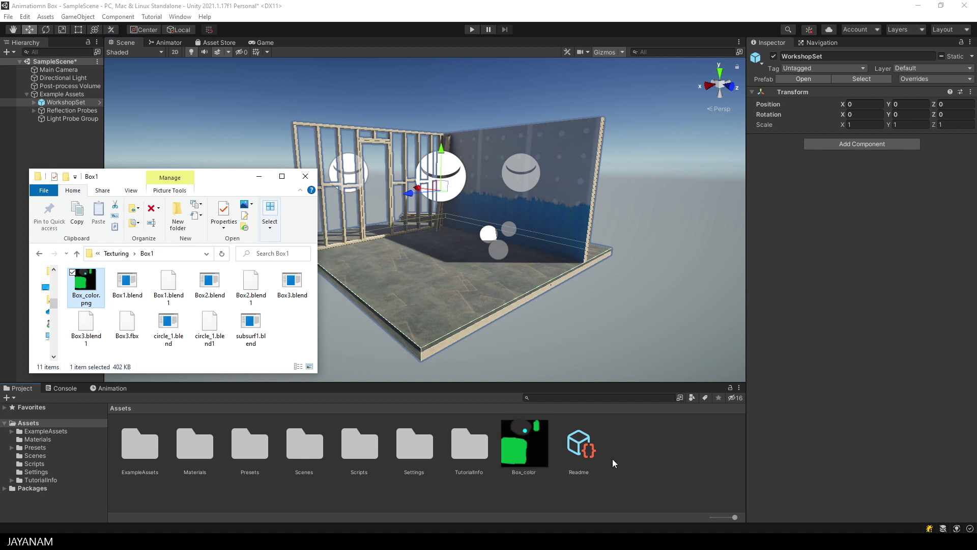
drag(127, 326, 644, 451)
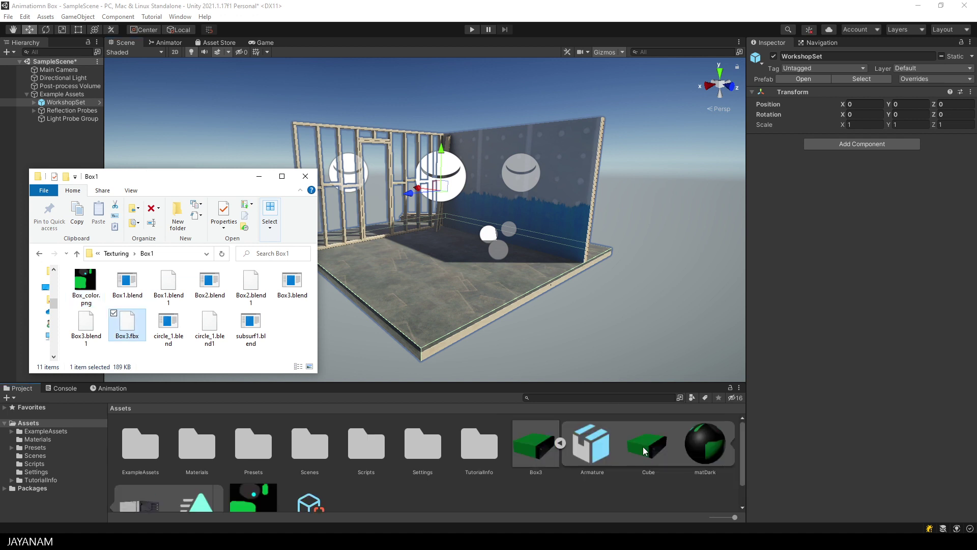
click(259, 176)
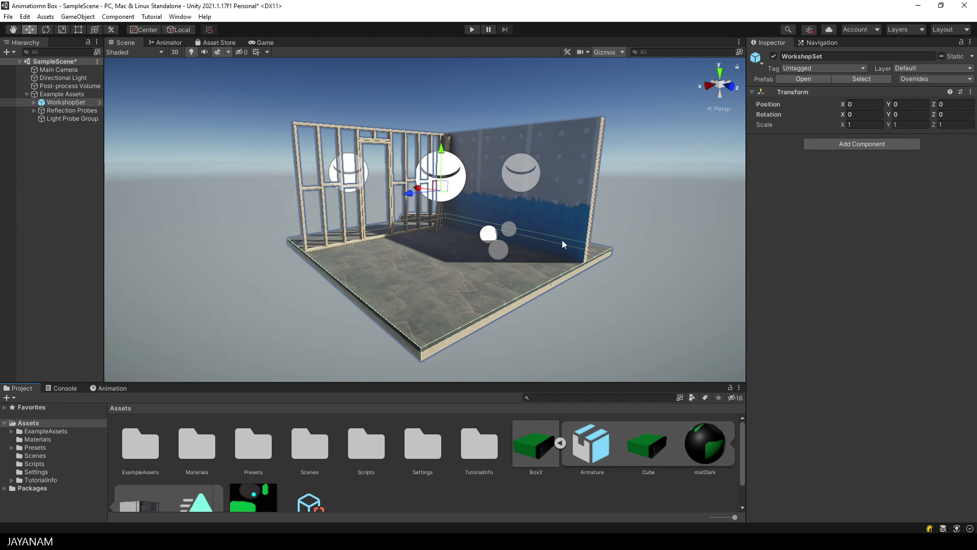
Place the Box3 model from Assets onto the workshop floor in the Scene view
scroll(658, 308, down, 2)
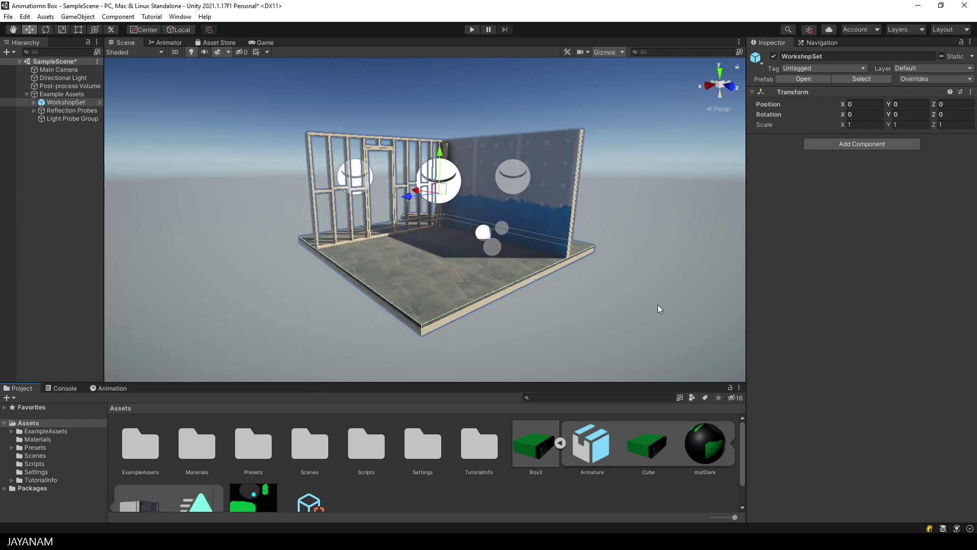
click(710, 448)
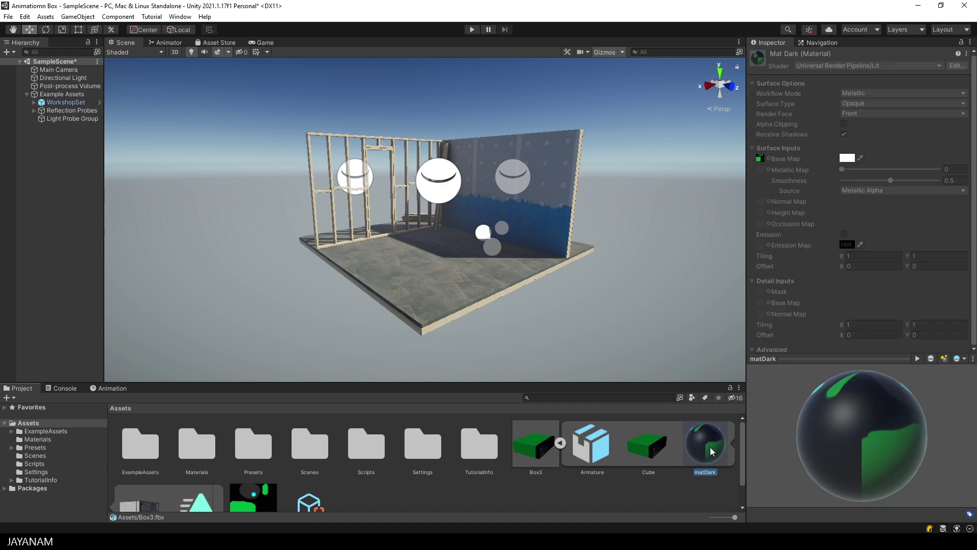
click(533, 440)
drag(539, 440, 451, 267)
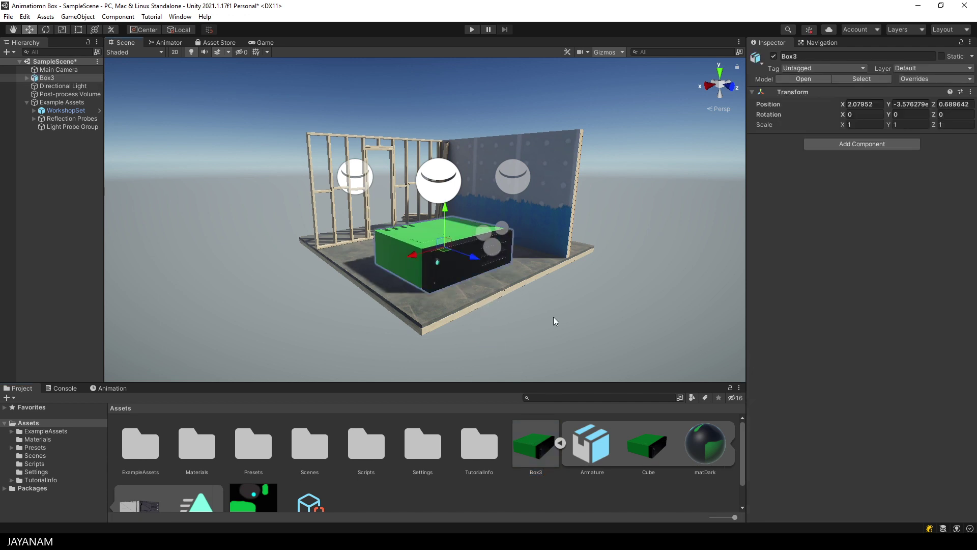
Preview the Box3 model's imported lid open-and-close animation clip in its import settings
click(536, 448)
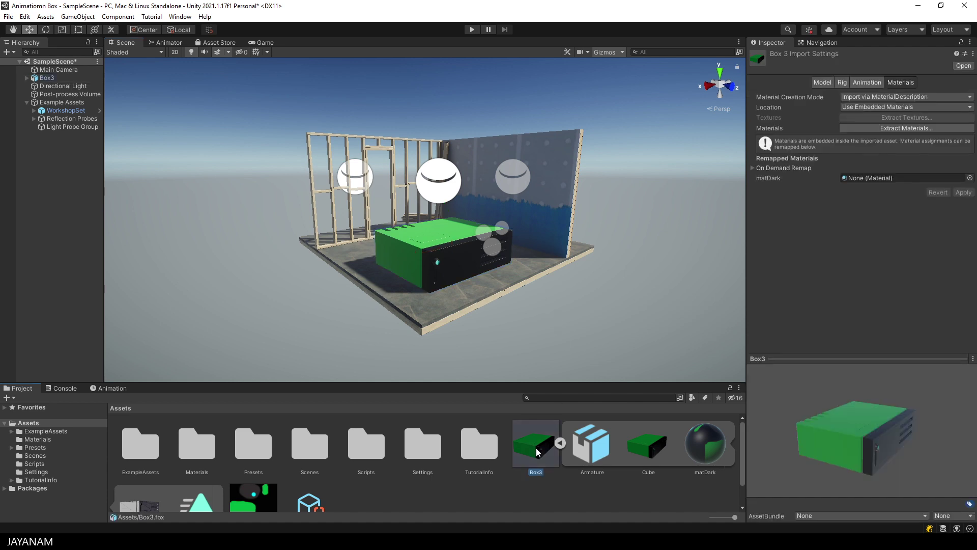
click(865, 82)
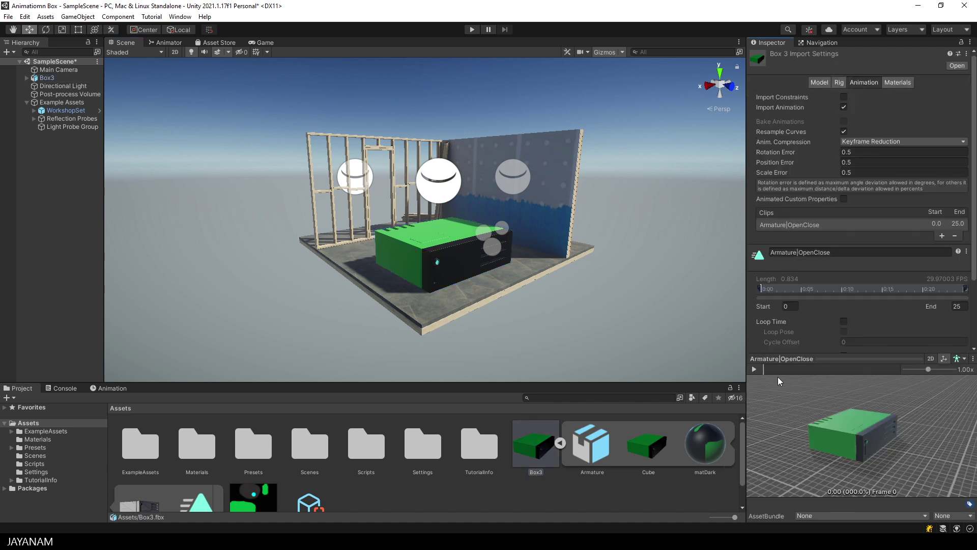
mouse_move(765, 368)
mouse_down()
mouse_move(869, 368)
mouse_move(759, 370)
mouse_up()
Add an Animator component to the Box3 object in the scene
click(455, 233)
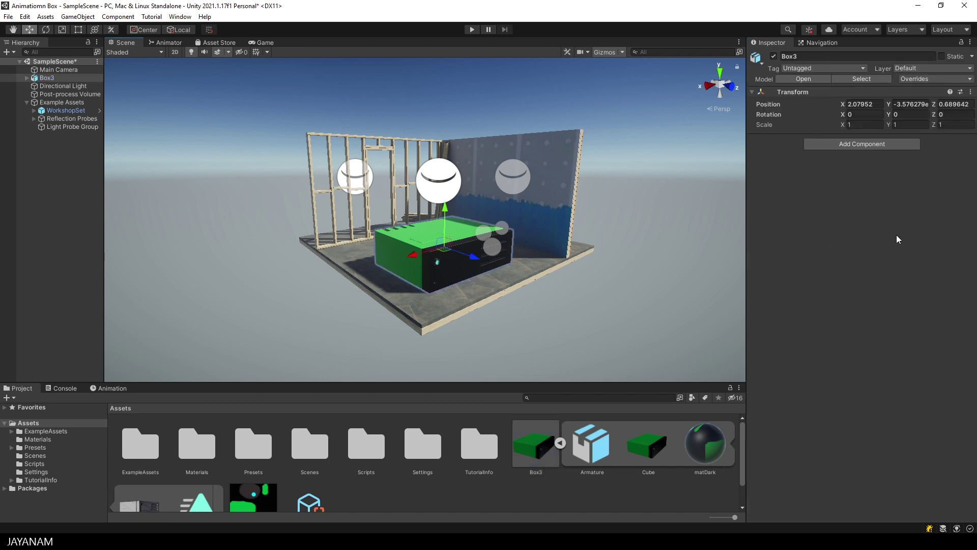
click(858, 145)
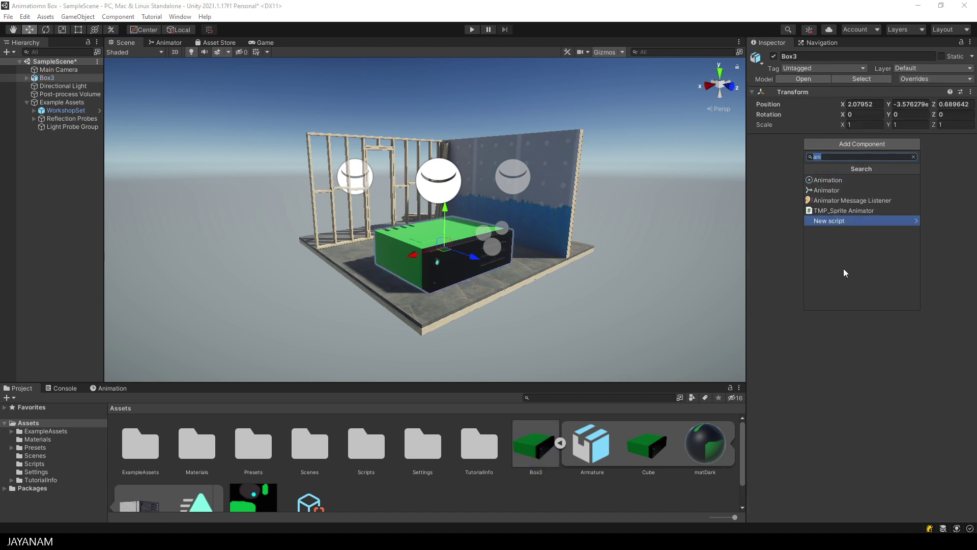
key(BackSpace)
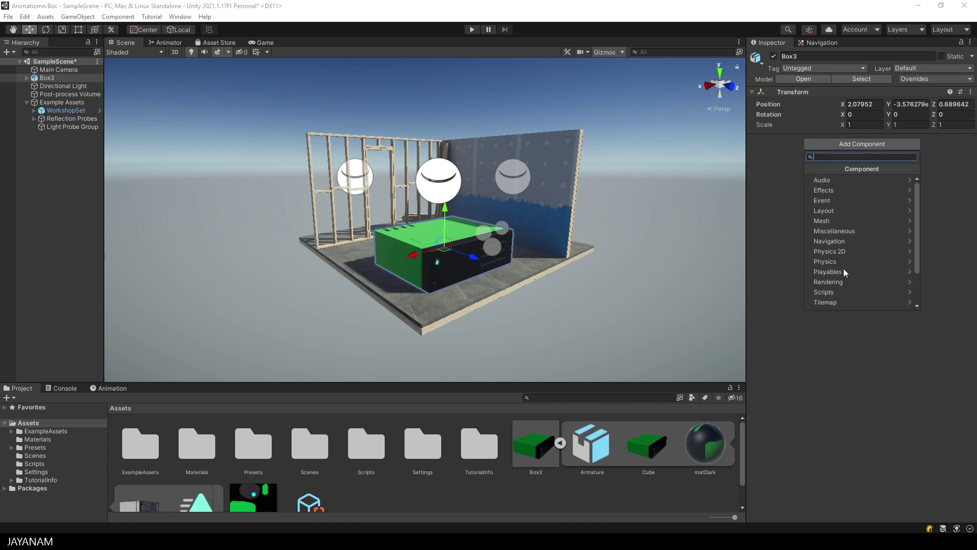
text(anima)
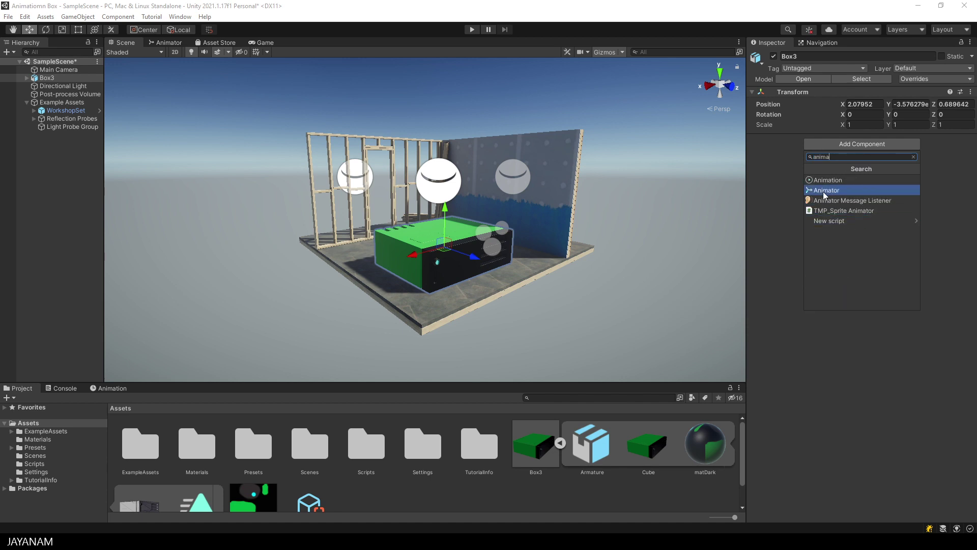
click(825, 191)
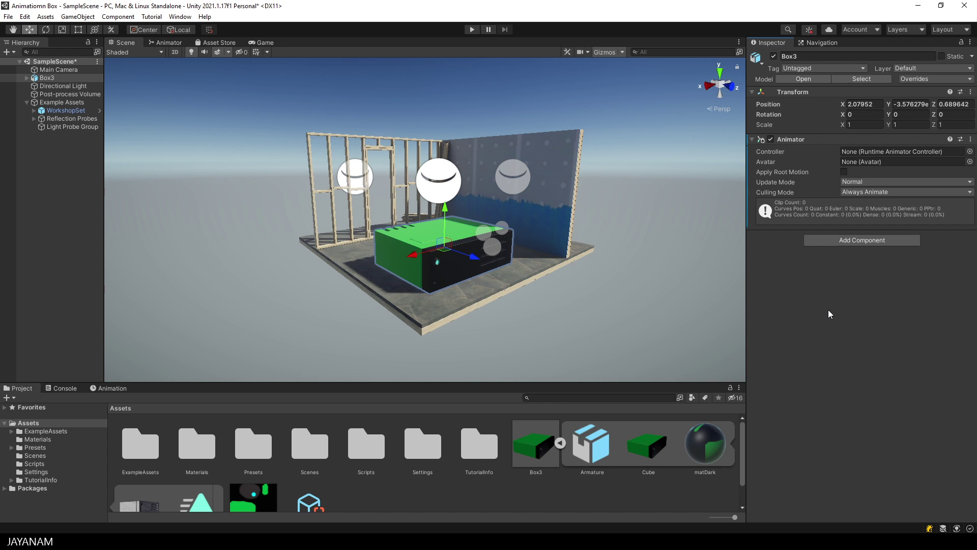
Create an Animator Controller in the Assets panel and name it ACBox
right_click(430, 504)
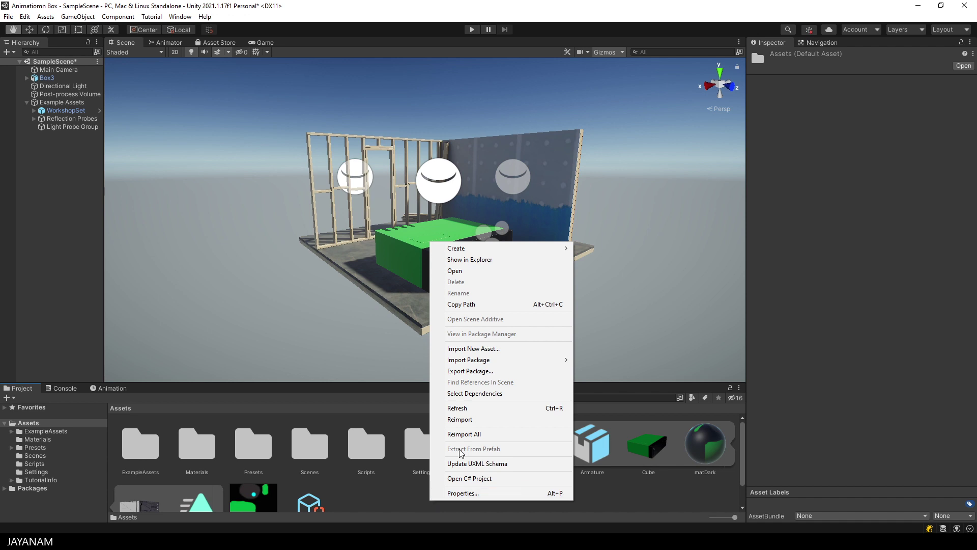
mouse_move(465, 254)
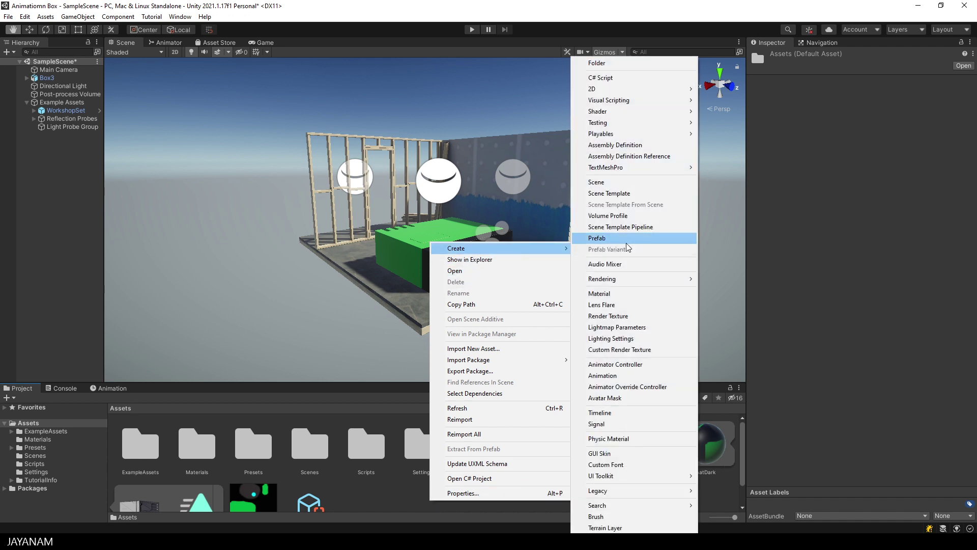
click(634, 365)
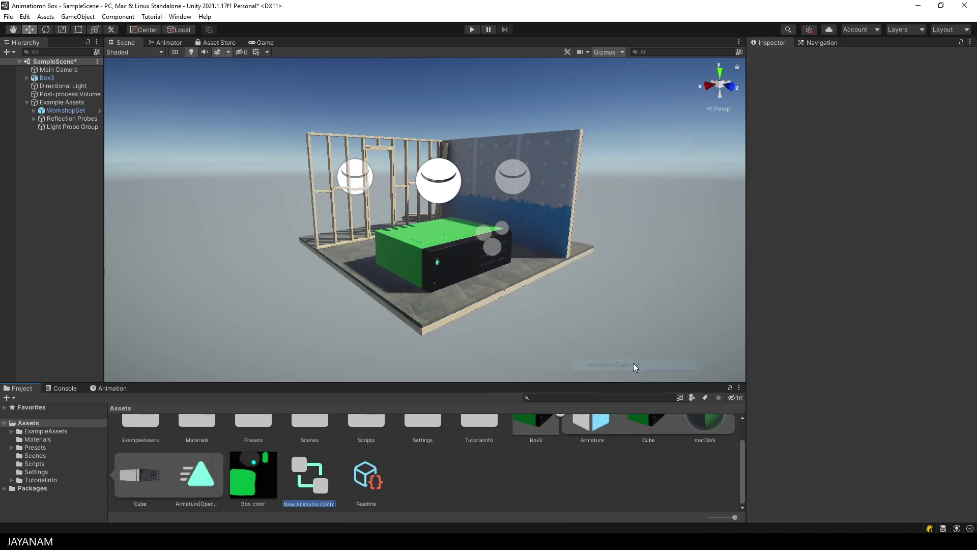
text(ACBox)
key(Return)
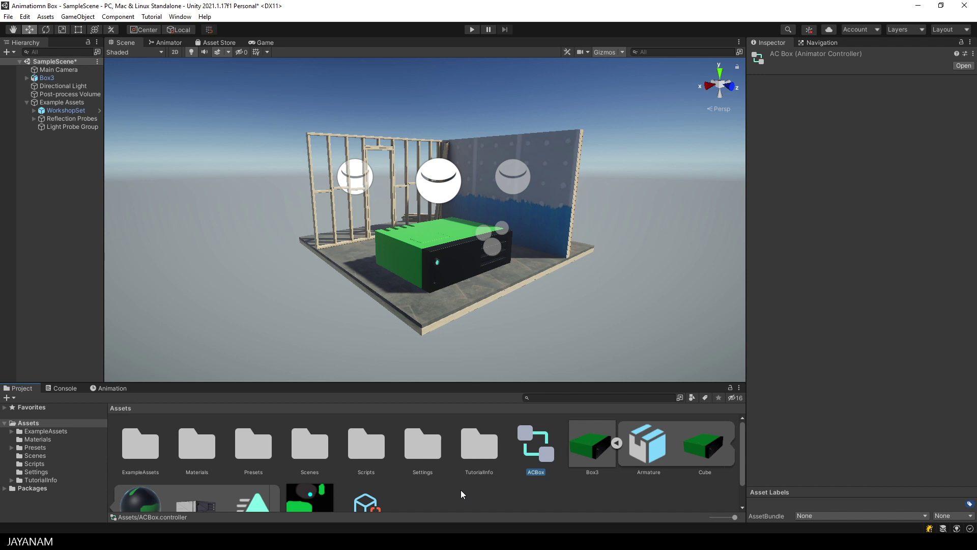
Add the Armature|OpenClose clip to ACBox's Animator graph as the default state from Entry
double_click(539, 437)
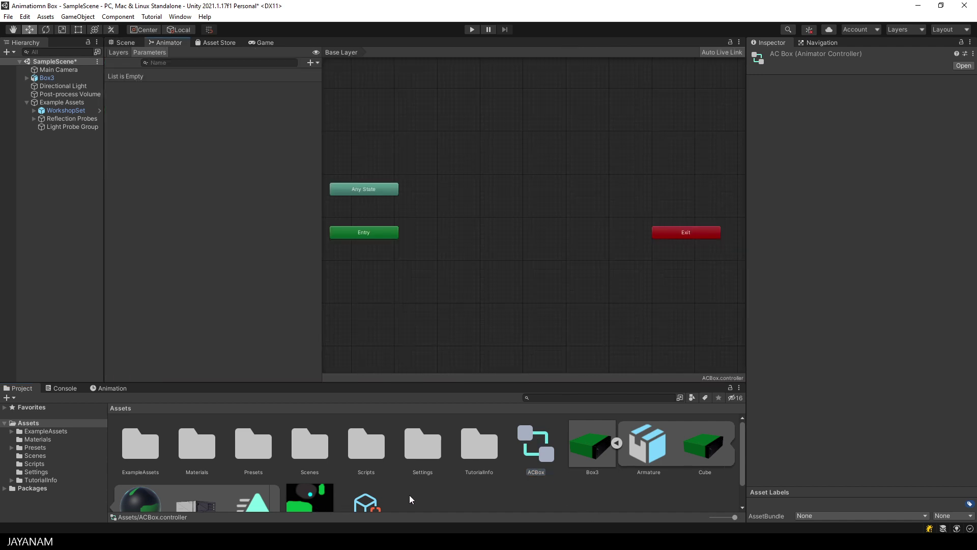
scroll(409, 494, down, 2)
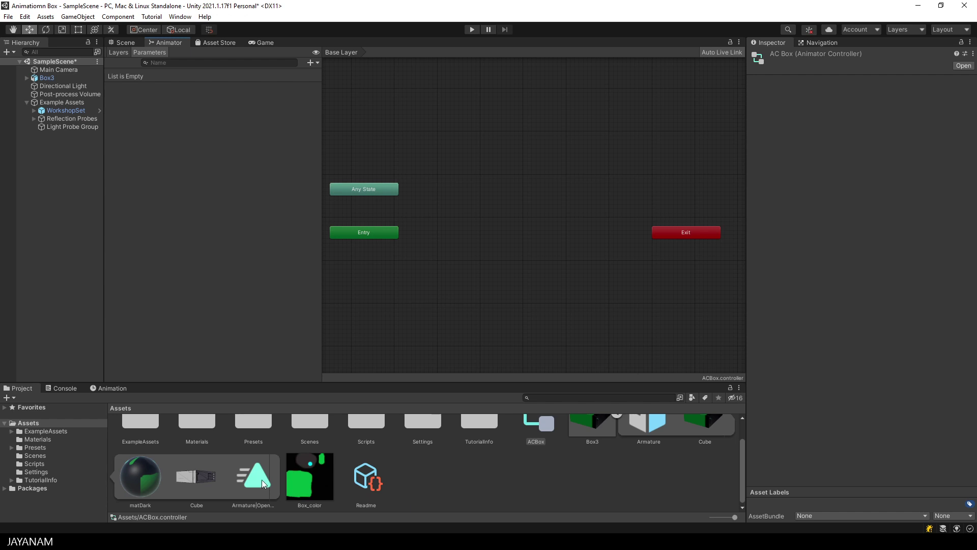
drag(255, 479, 471, 187)
drag(487, 228, 517, 236)
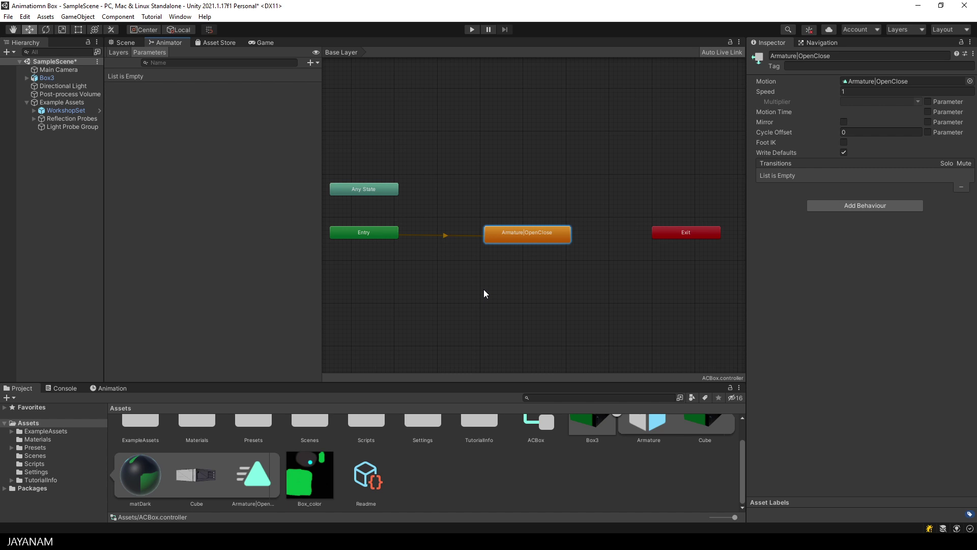
Assign ACBox as the controller of Box3's Animator component
click(124, 44)
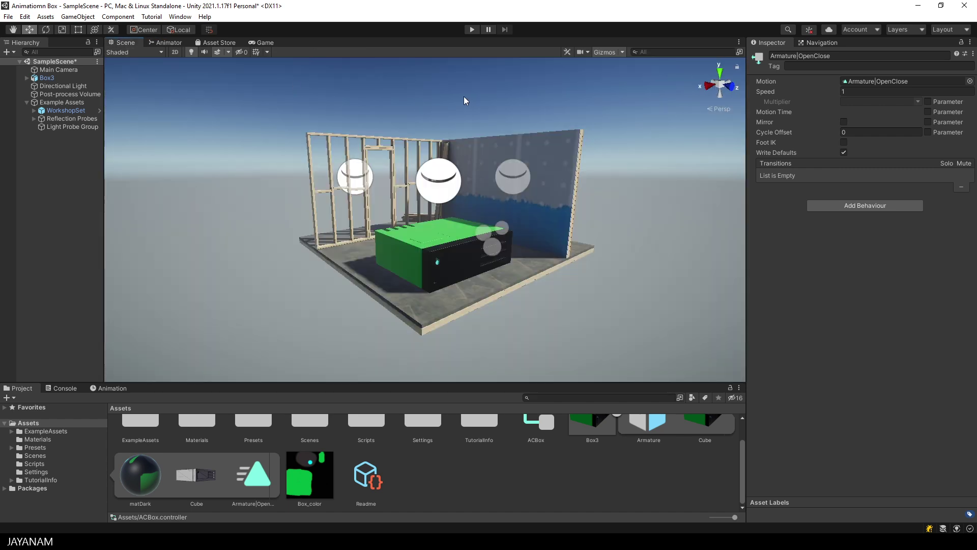
click(446, 233)
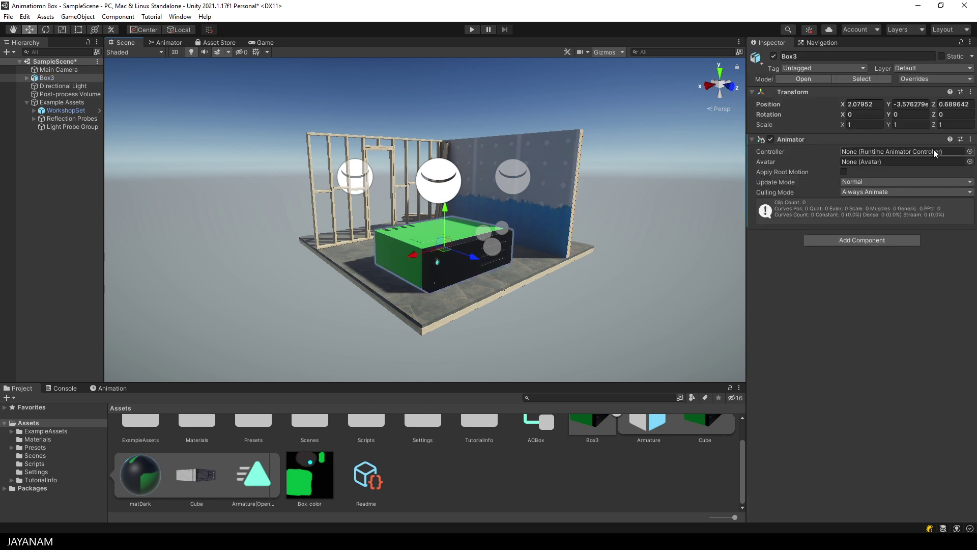
click(970, 151)
click(664, 192)
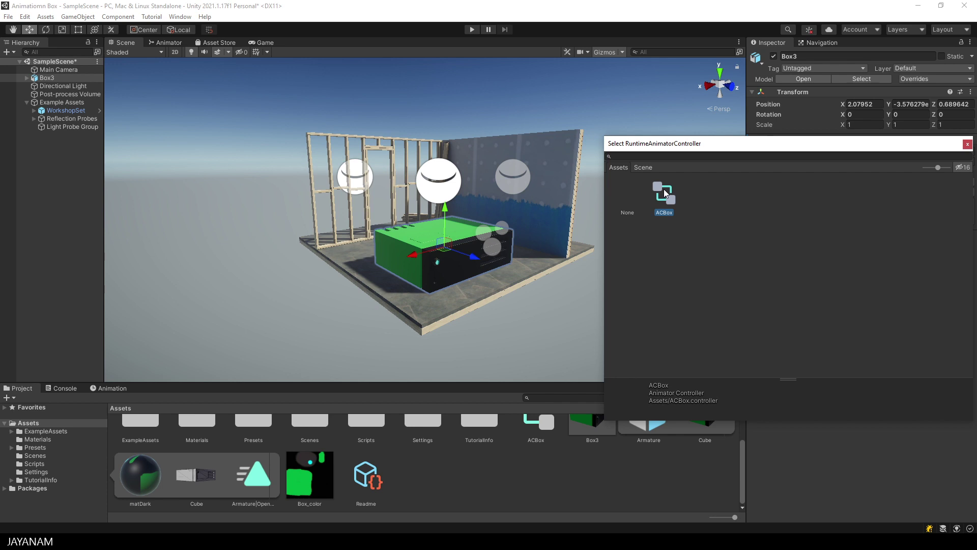
double_click(663, 188)
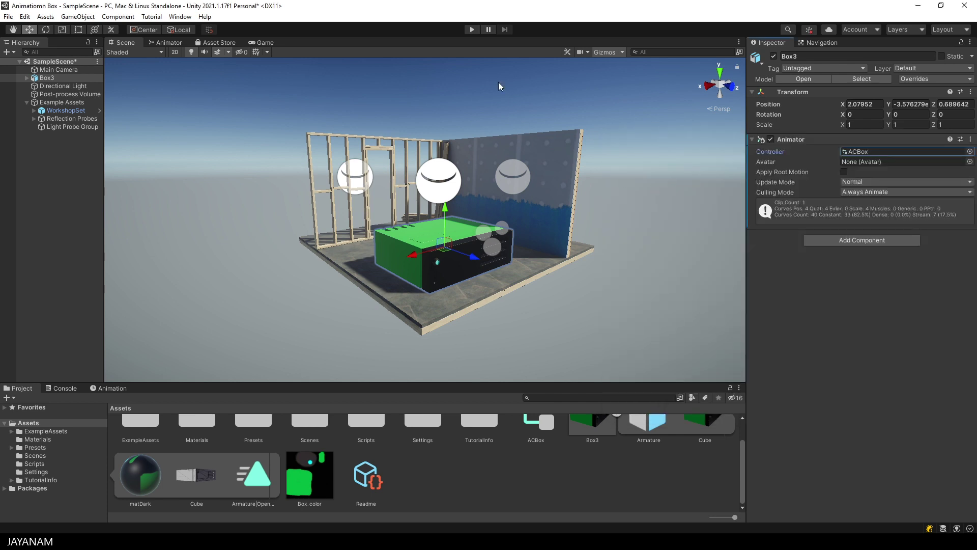
Enter Play mode to test the box's OpenClose animation in the Game view
click(472, 29)
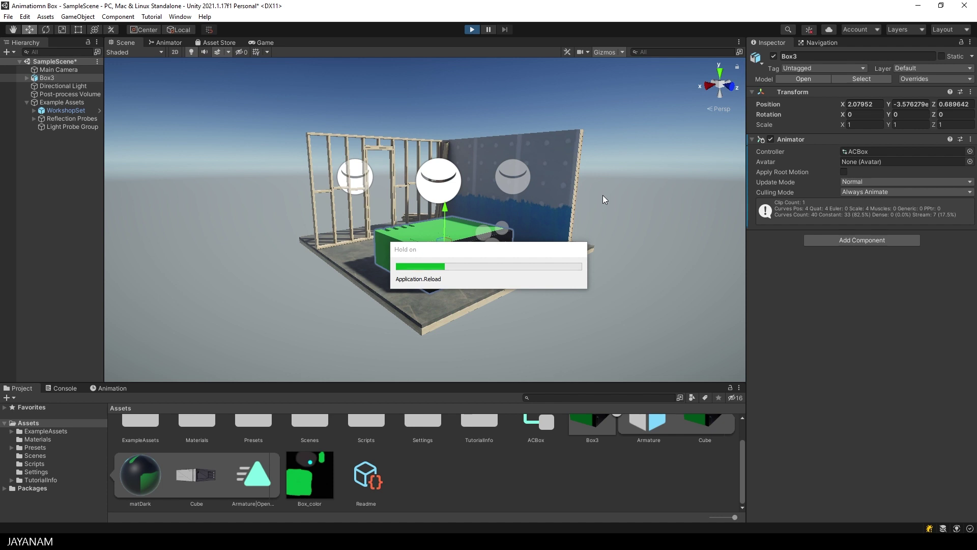